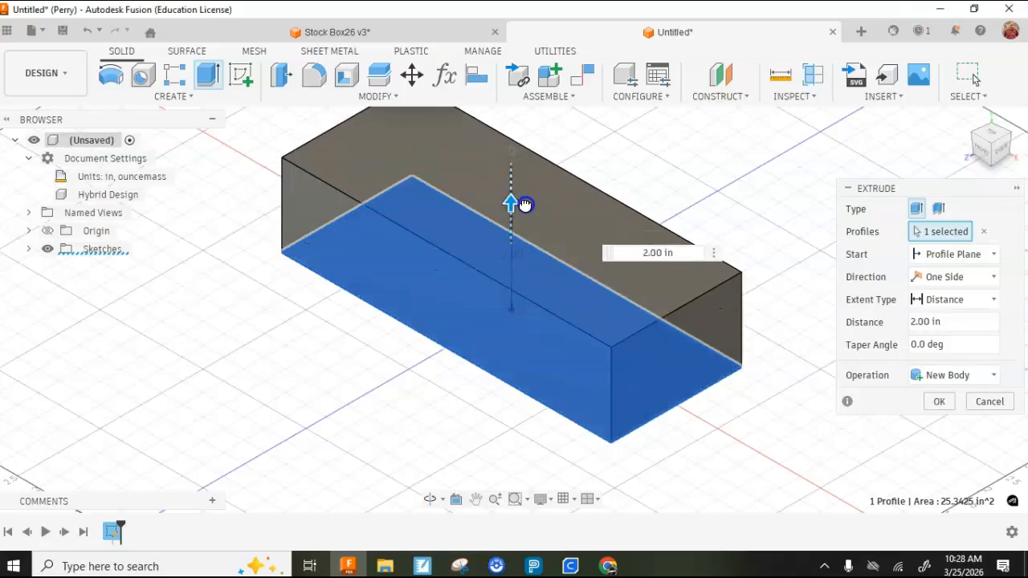
# Extrude the rectangular profile 2 in on one side as a new body
pyautogui.click(941, 402)
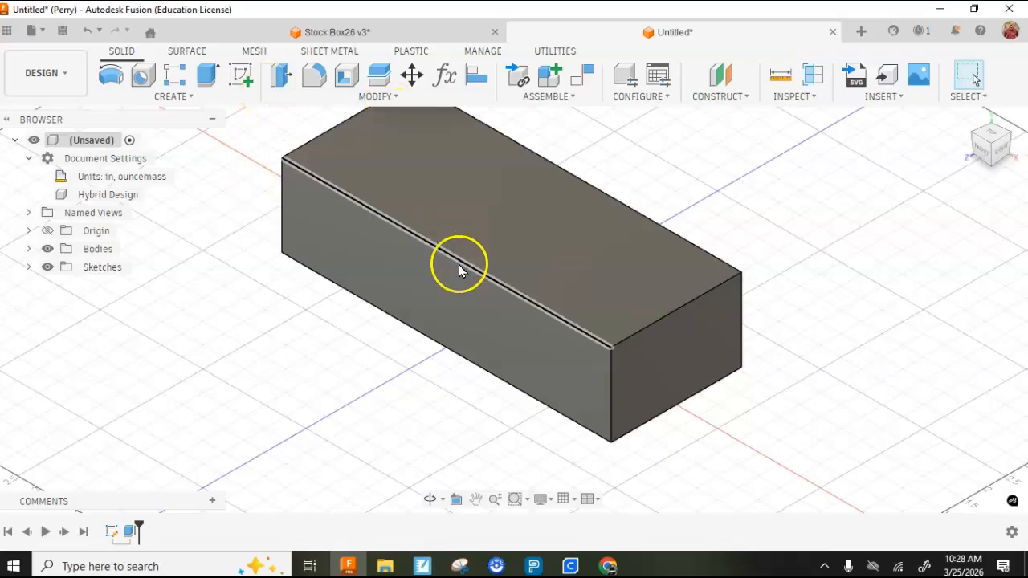
pyautogui.click(380, 80)
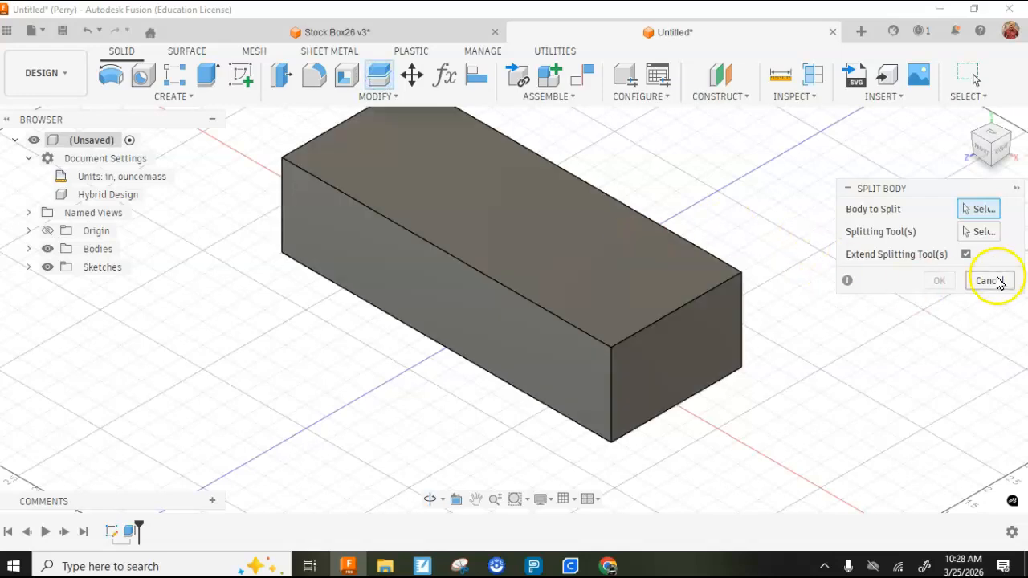
pyautogui.click(995, 281)
# Sketch a straight dividing line across the block's top face, running through the origin between the midpoints of the two long edges
pyautogui.click(240, 75)
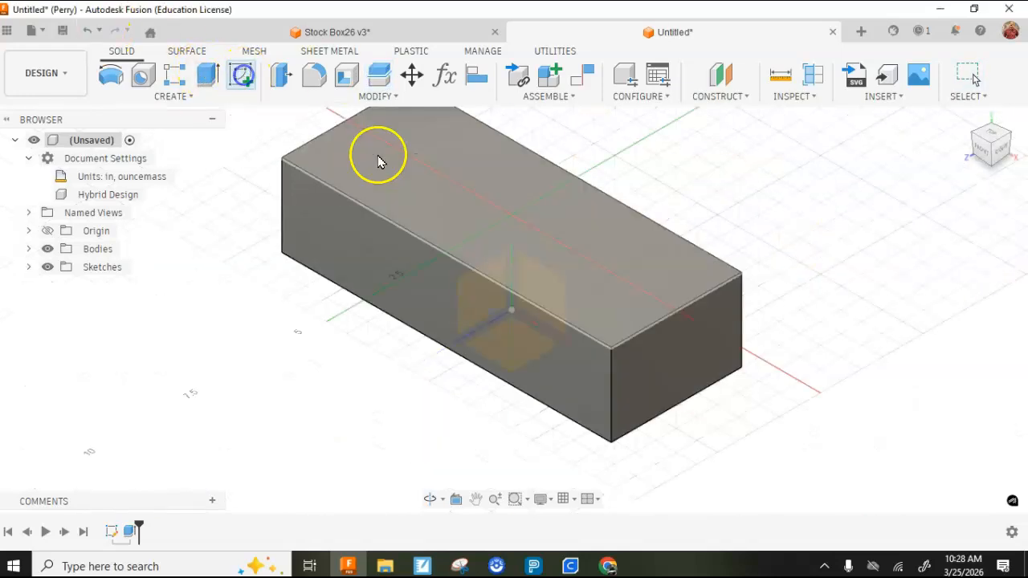
pyautogui.click(429, 179)
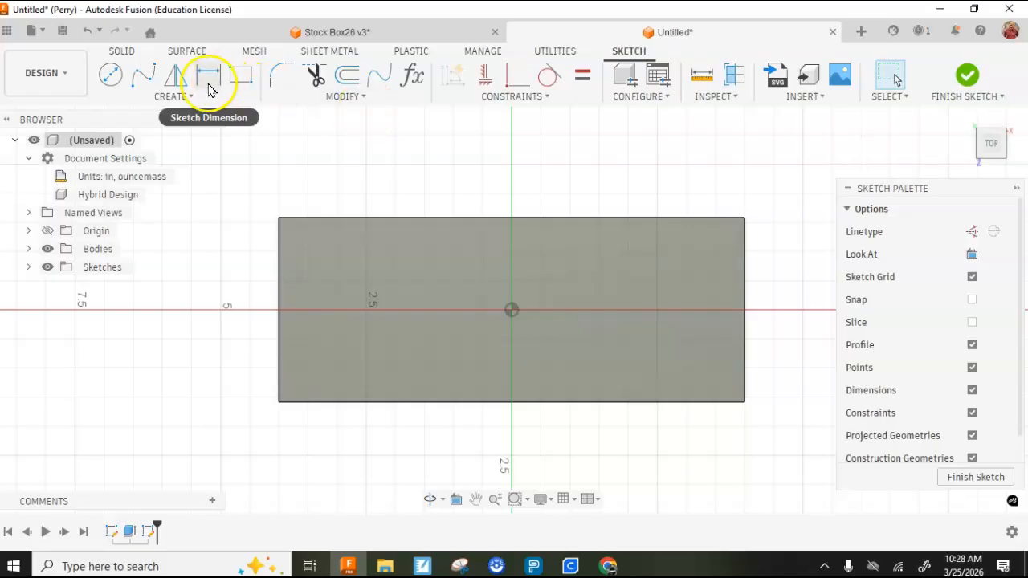
pyautogui.click(157, 96)
pyautogui.click(142, 107)
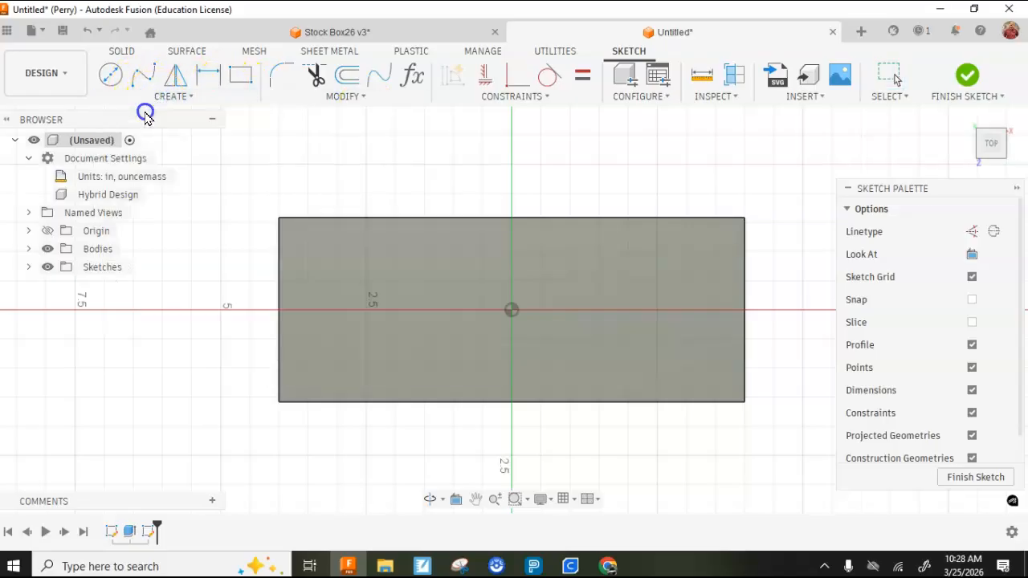
pyautogui.click(512, 310)
pyautogui.click(511, 219)
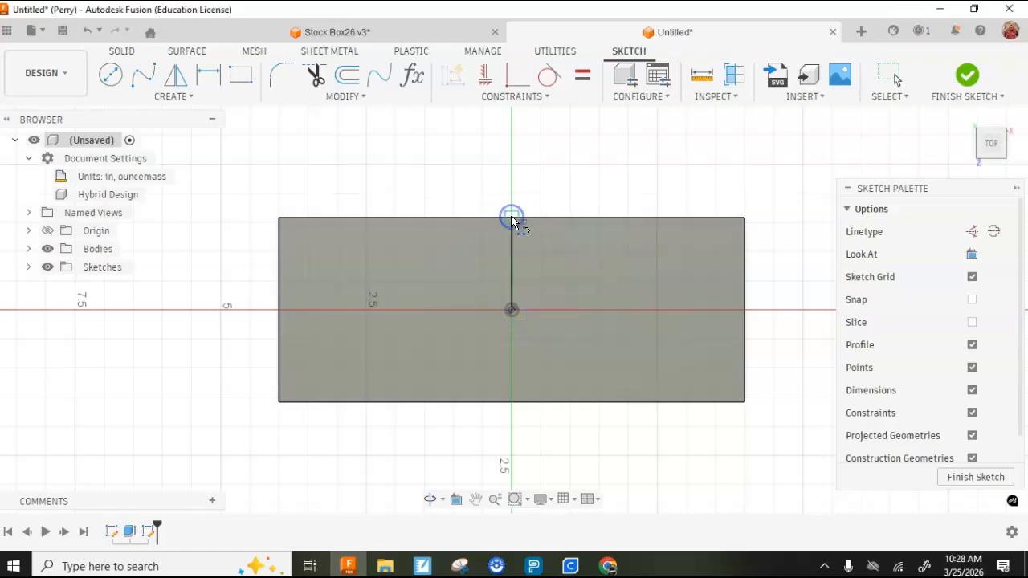
pyautogui.click(511, 311)
pyautogui.click(512, 402)
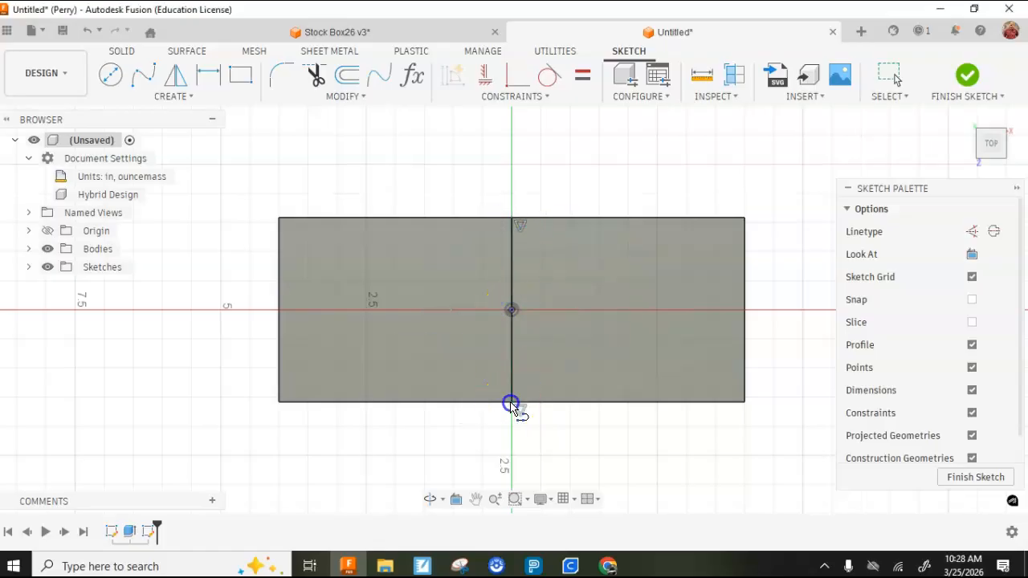
pyautogui.click(966, 75)
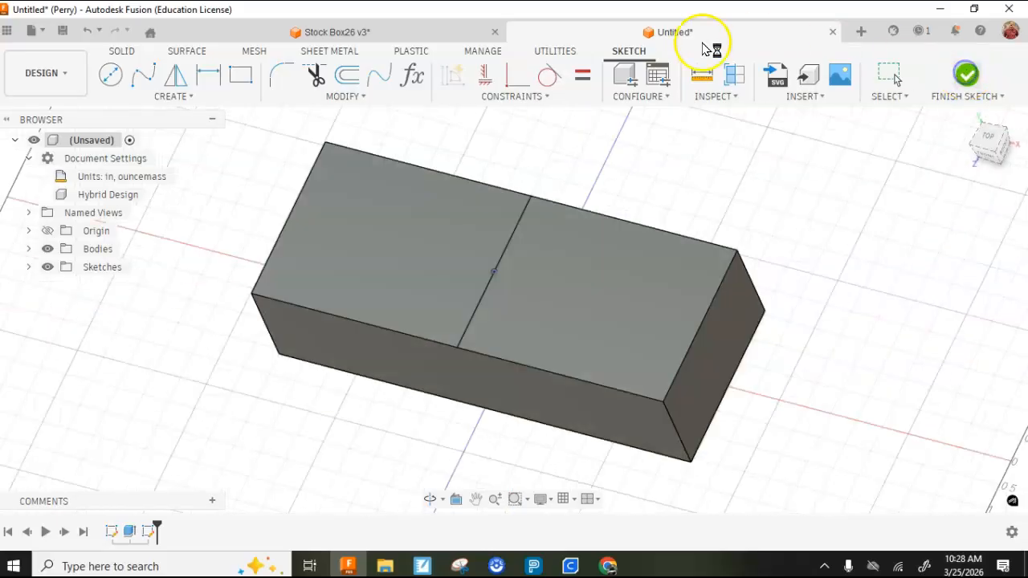
# Split the block in two with Split Body, using the sketched centre line as the splitting tool
pyautogui.click(379, 75)
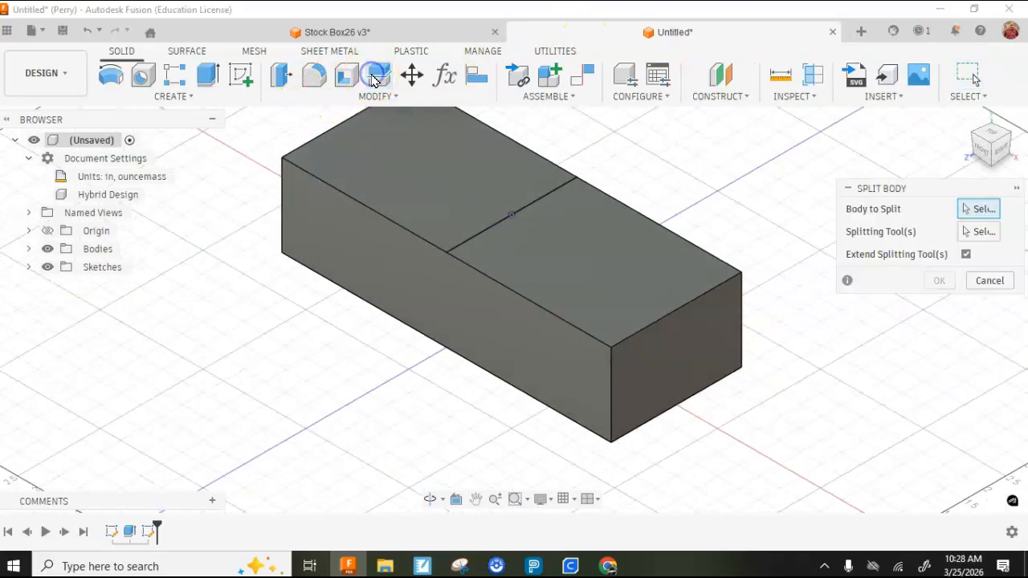
pyautogui.click(454, 186)
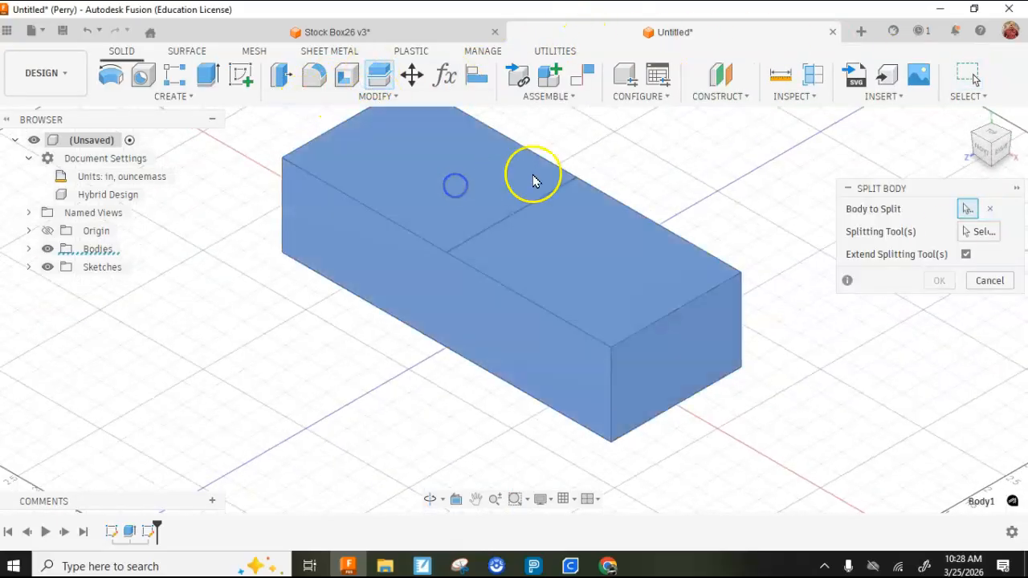
pyautogui.click(981, 233)
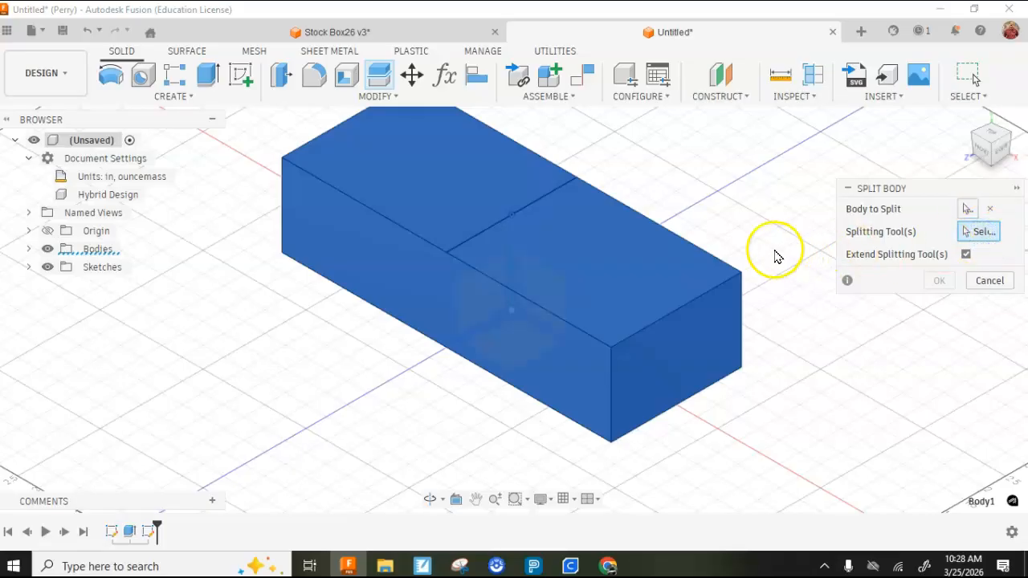
pyautogui.click(507, 220)
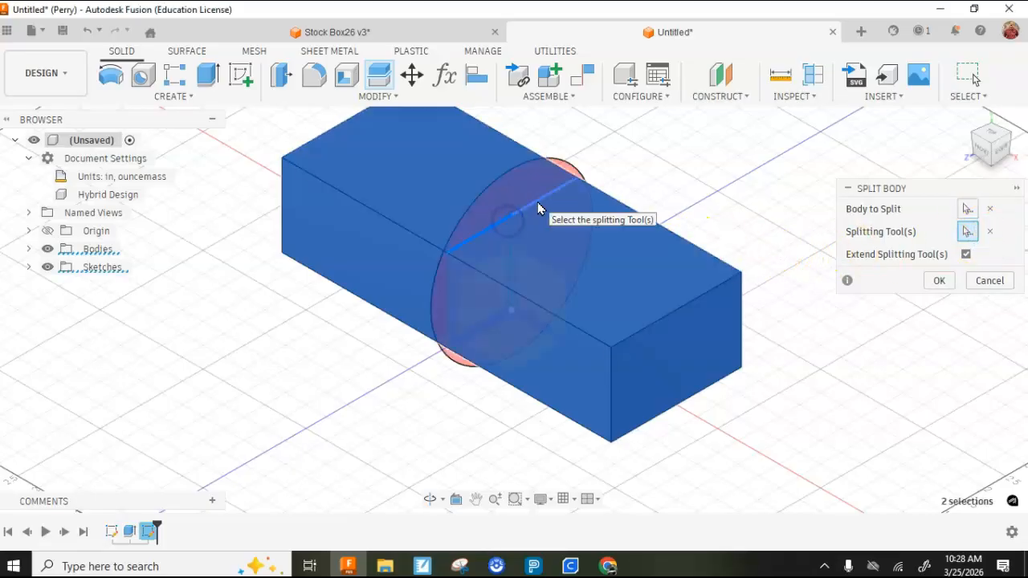
pyautogui.click(941, 281)
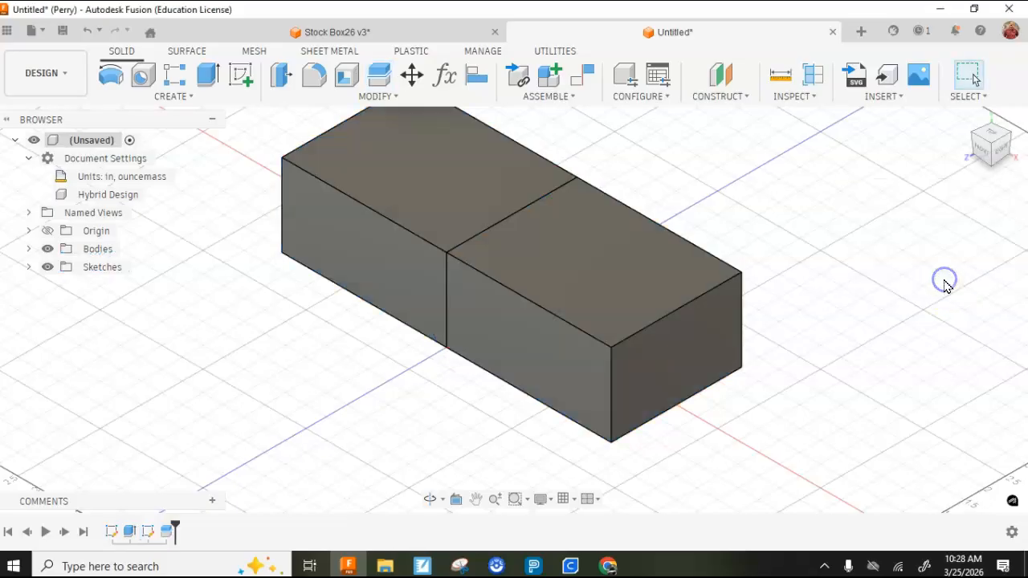
# Convert Body1 and Body2 into separate components
pyautogui.click(29, 249)
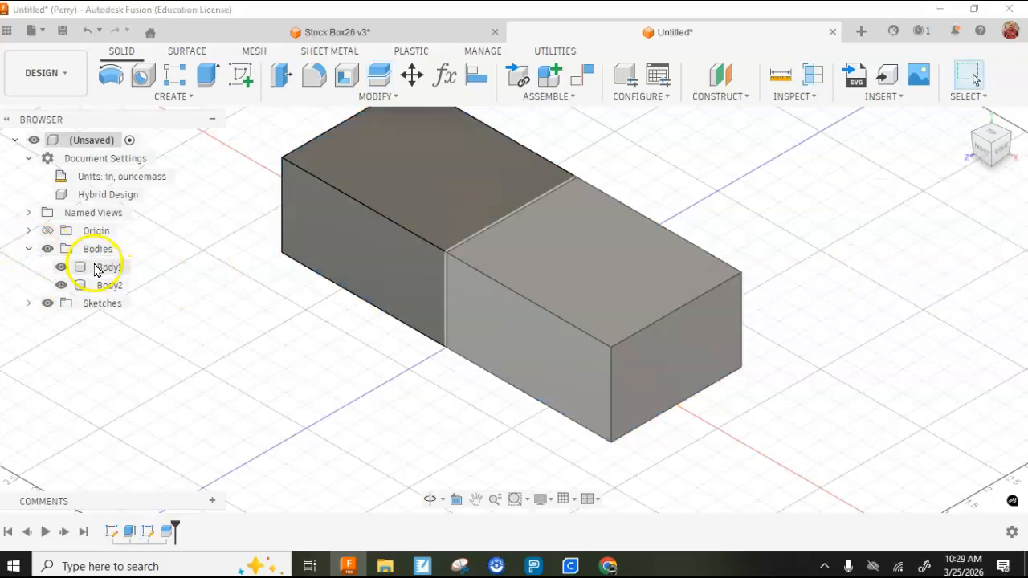
pyautogui.rightClick(95, 268)
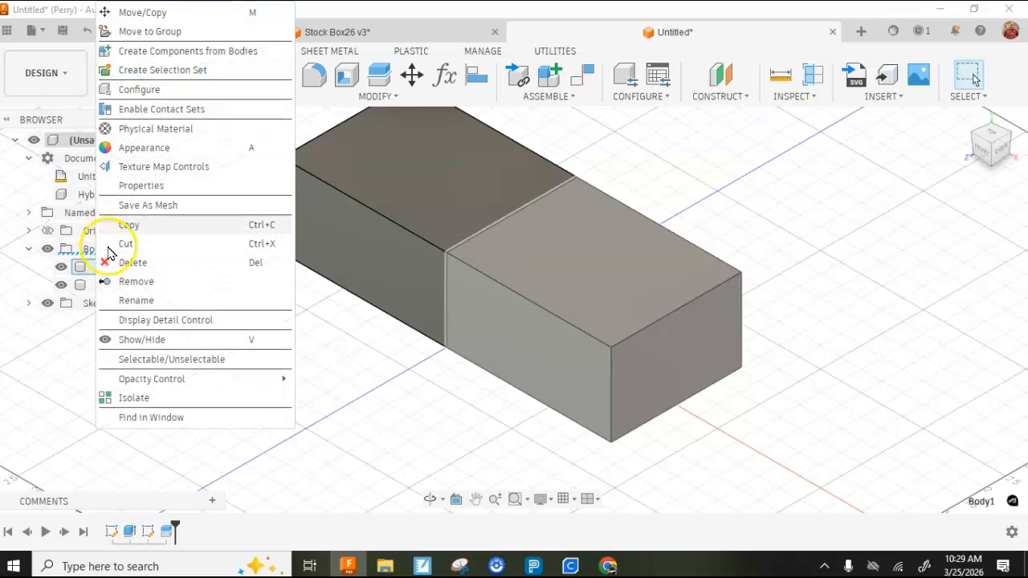
pyautogui.click(132, 51)
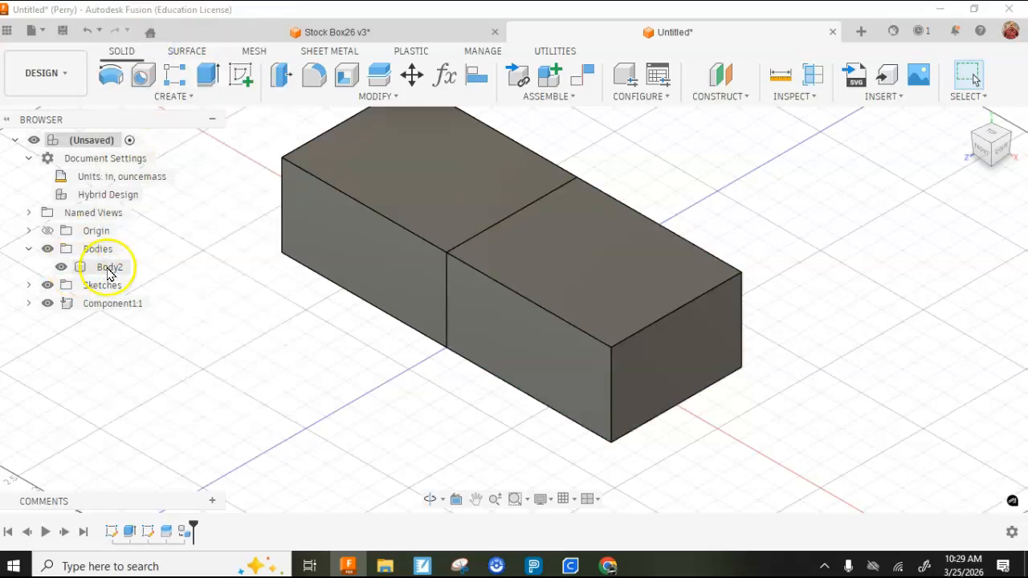
pyautogui.rightClick(104, 267)
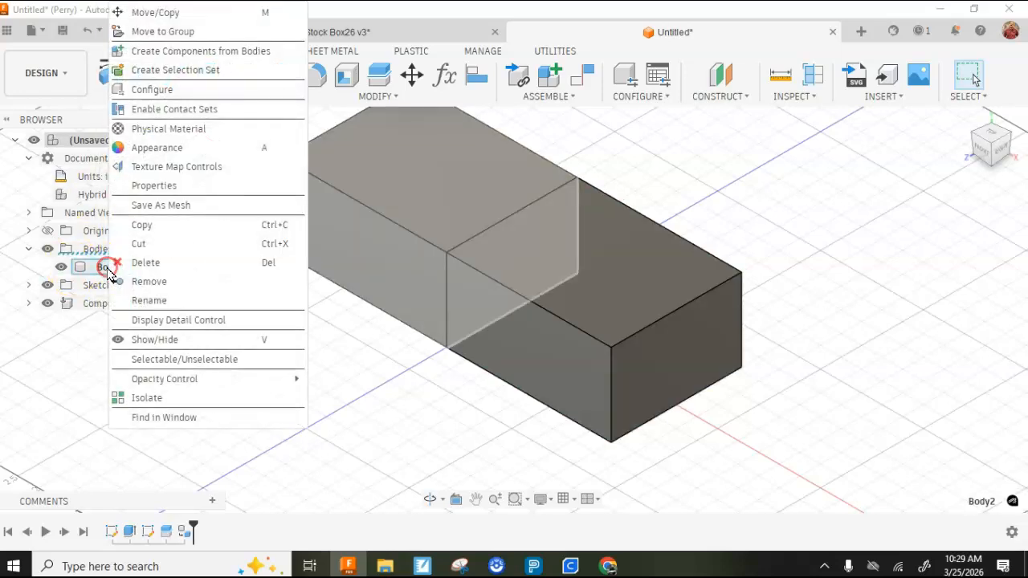
pyautogui.click(180, 53)
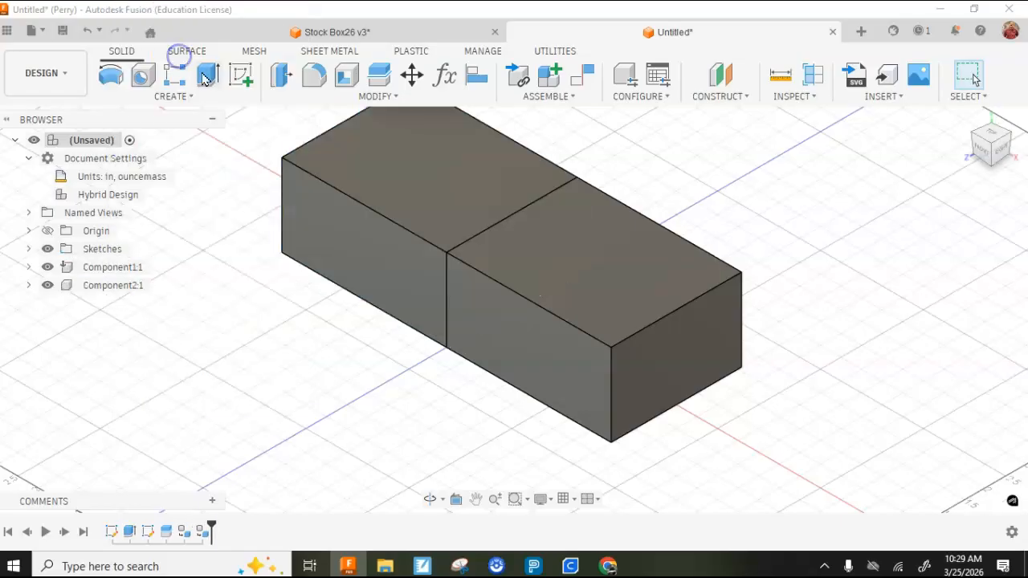
# Move Component2 away from the other half so the two blocks are separated
pyautogui.moveTo(363, 207); pyautogui.dragTo(320, 155)
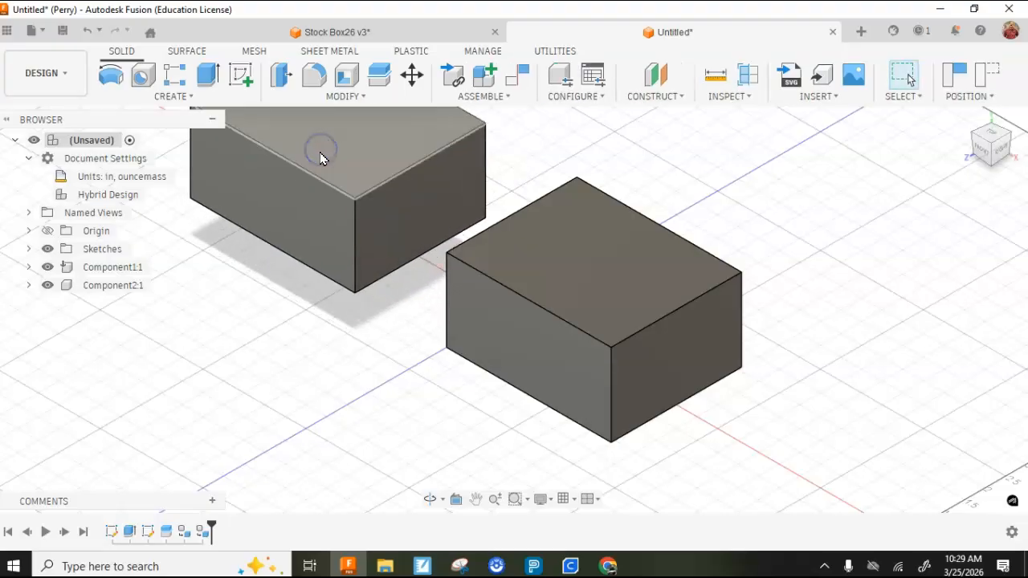
pyautogui.scroll(-3, 569, 266)
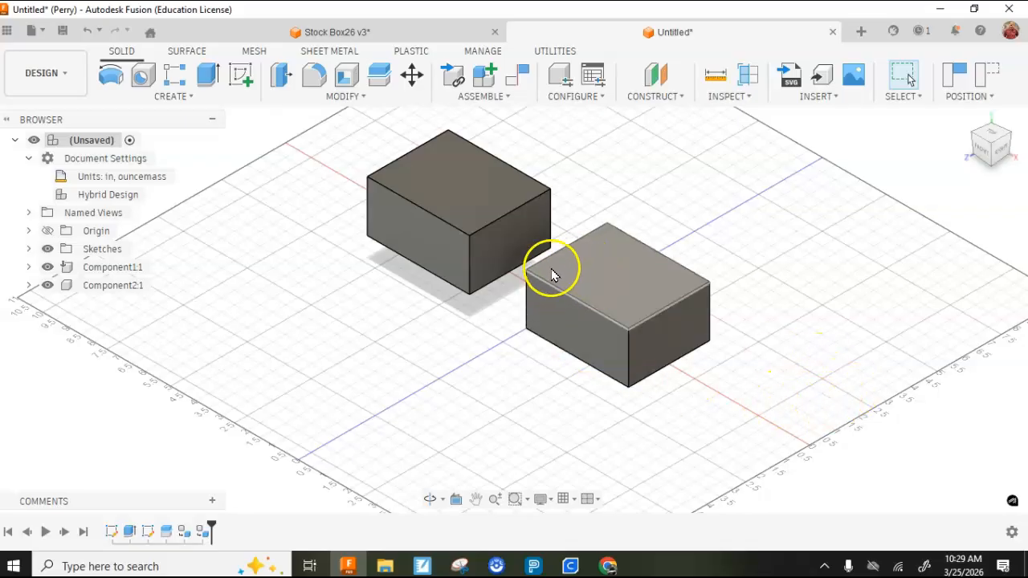
pyautogui.scroll(3, 516, 252)
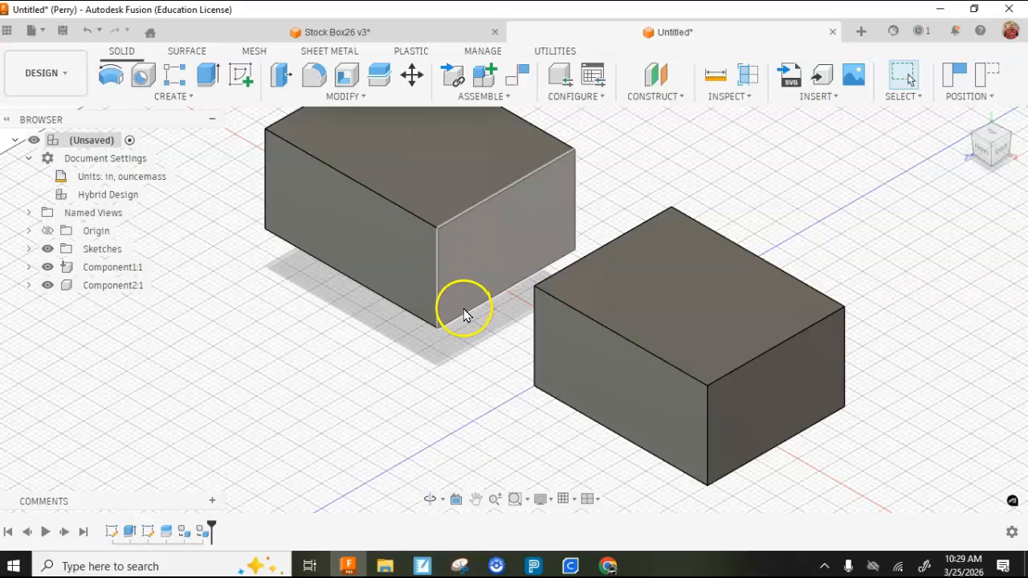
# Try a sketch on the moved block's split face with its position captured and Component1 hidden, and undo back to the joined blocks
pyautogui.click(239, 77)
pyautogui.click(485, 249)
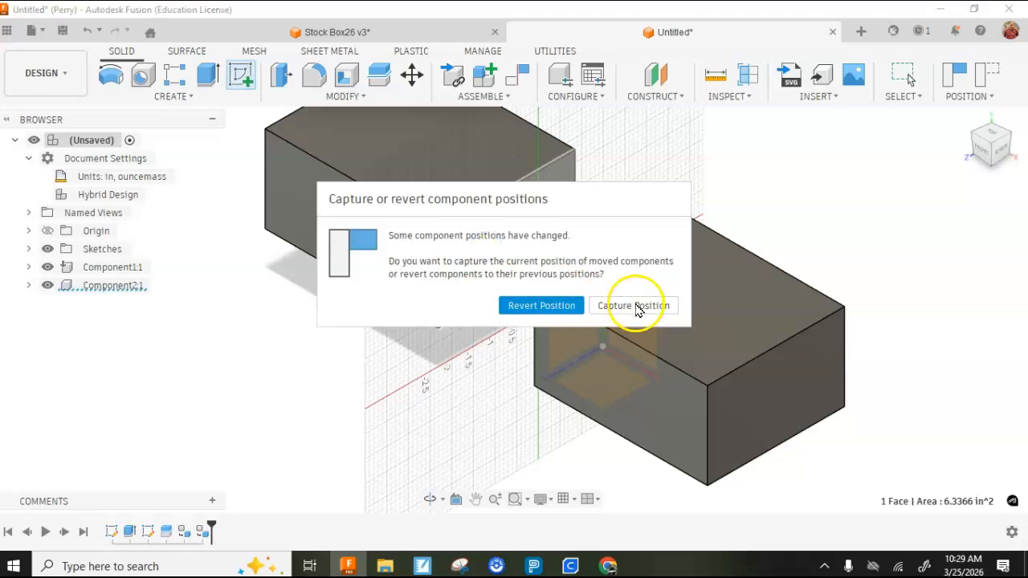
pyautogui.click(635, 305)
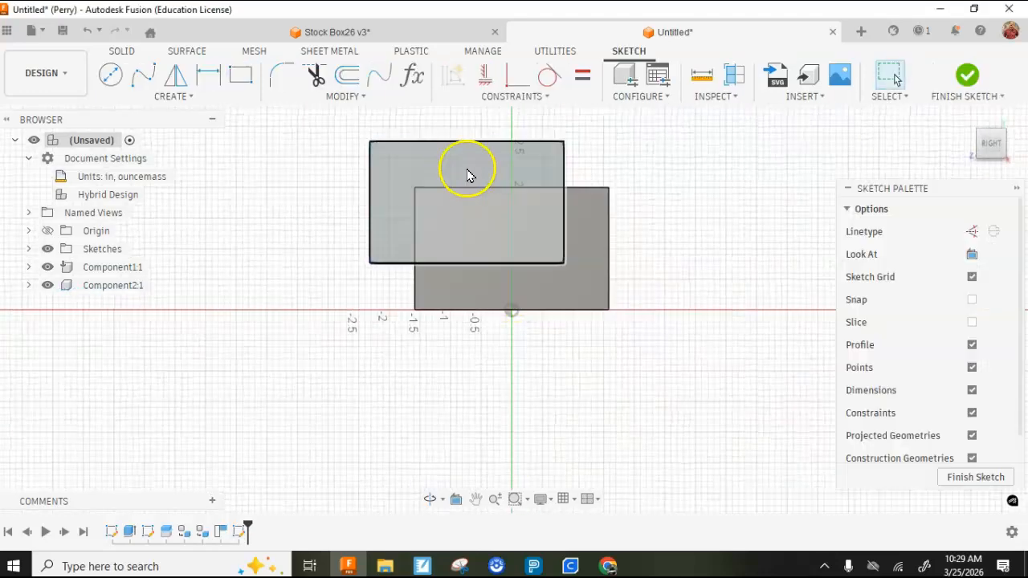
pyautogui.click(411, 148)
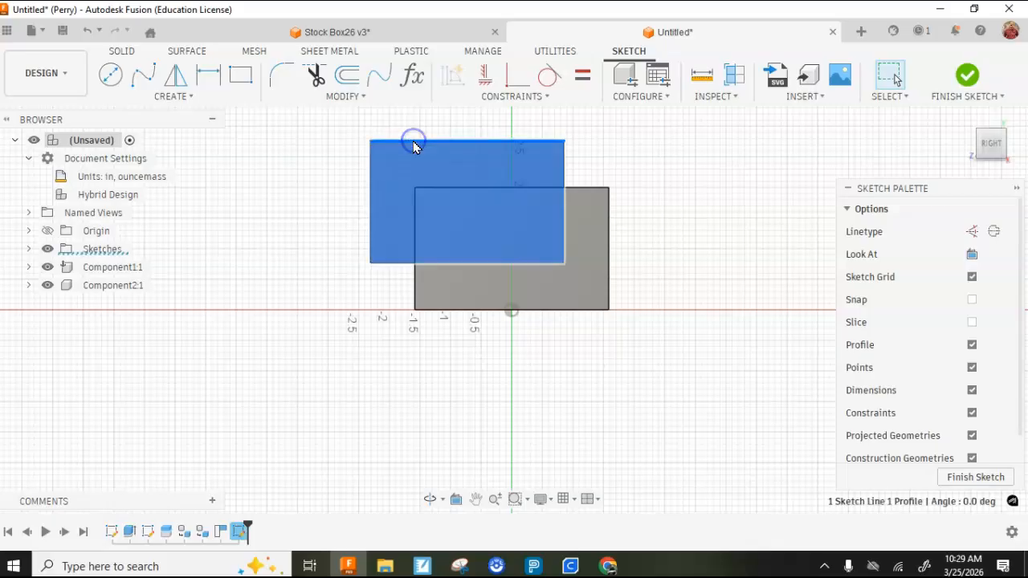
pyautogui.click(46, 267)
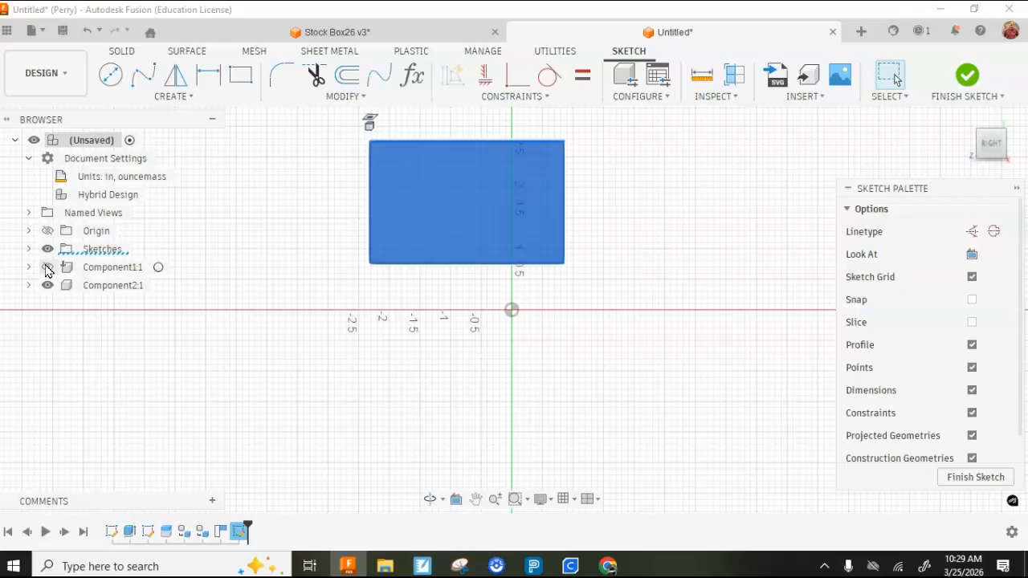
pyautogui.click(87, 31)
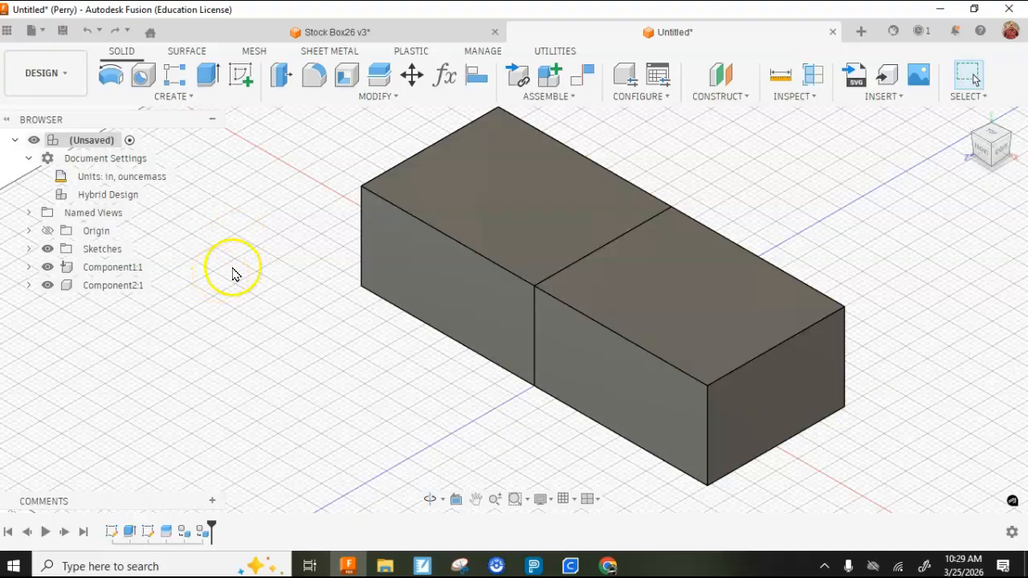
# Hide Component2 and start a new sketch on the exposed split face of Component1
pyautogui.click(239, 77)
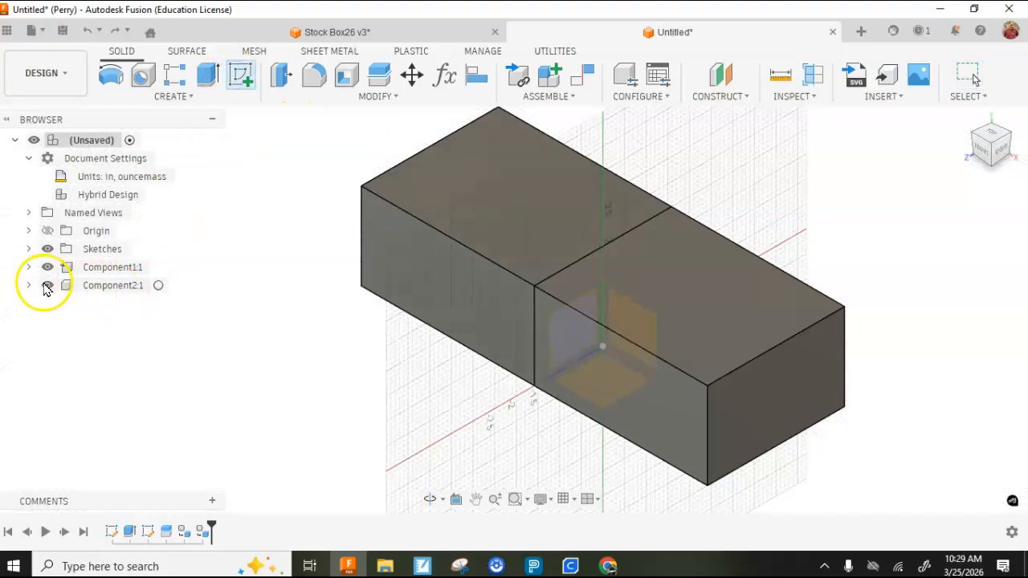
pyautogui.click(47, 286)
pyautogui.moveTo(992, 142); pyautogui.dragTo(142, 121)
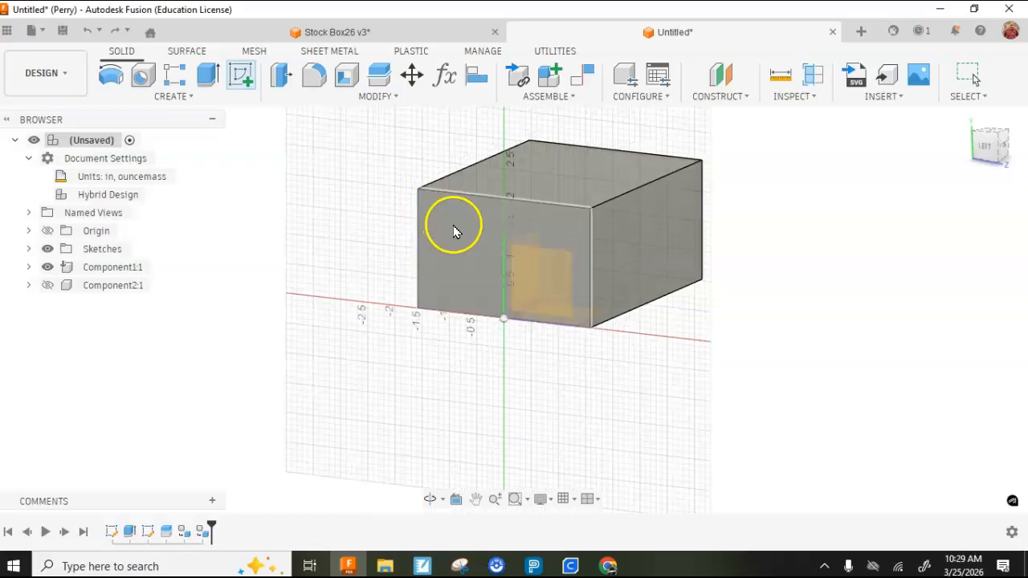
pyautogui.click(551, 252)
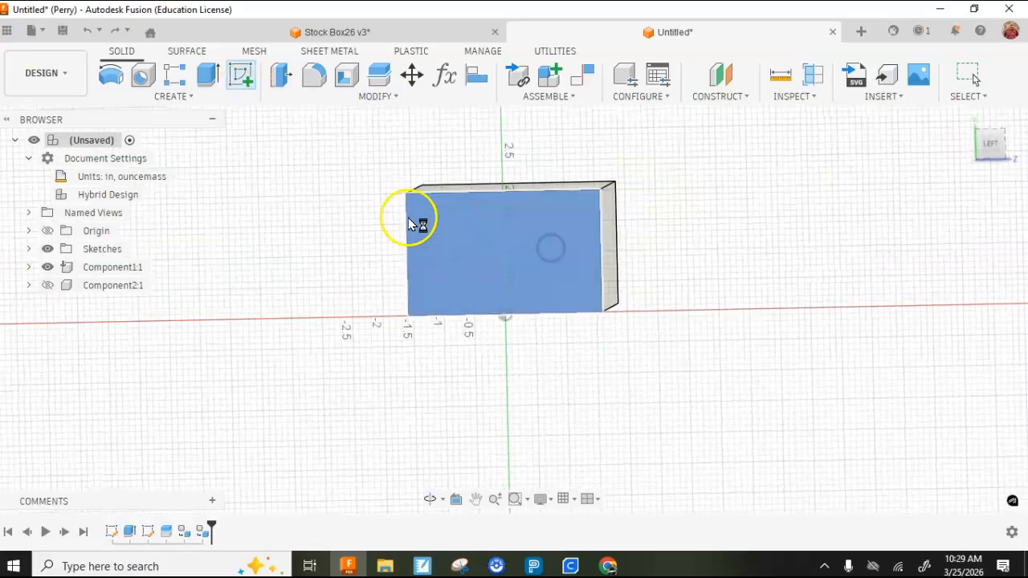
# Draw a diagonal line across the split face from one upper corner to the opposite lower corner
pyautogui.click(169, 97)
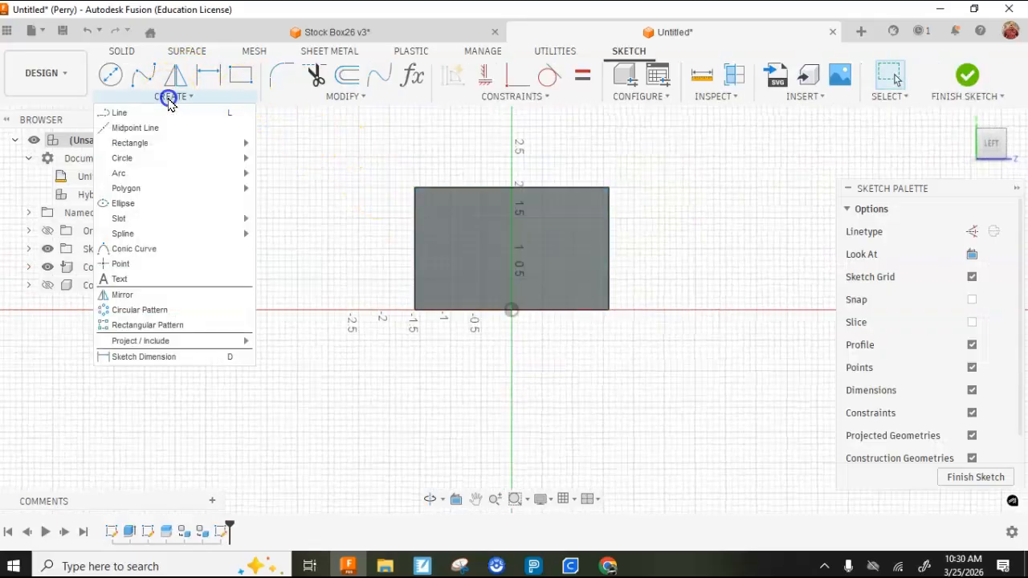
pyautogui.click(148, 111)
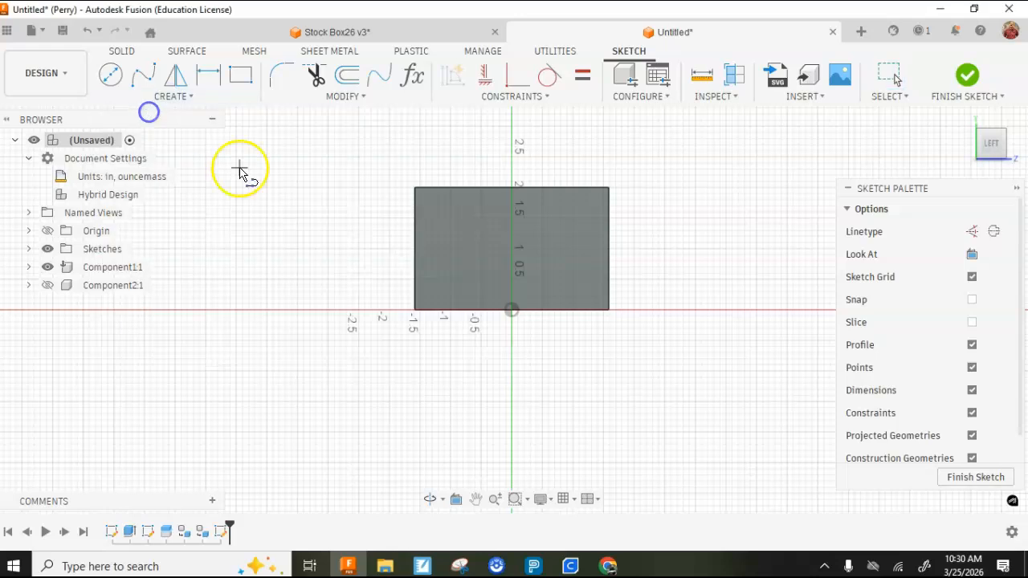
pyautogui.click(418, 190)
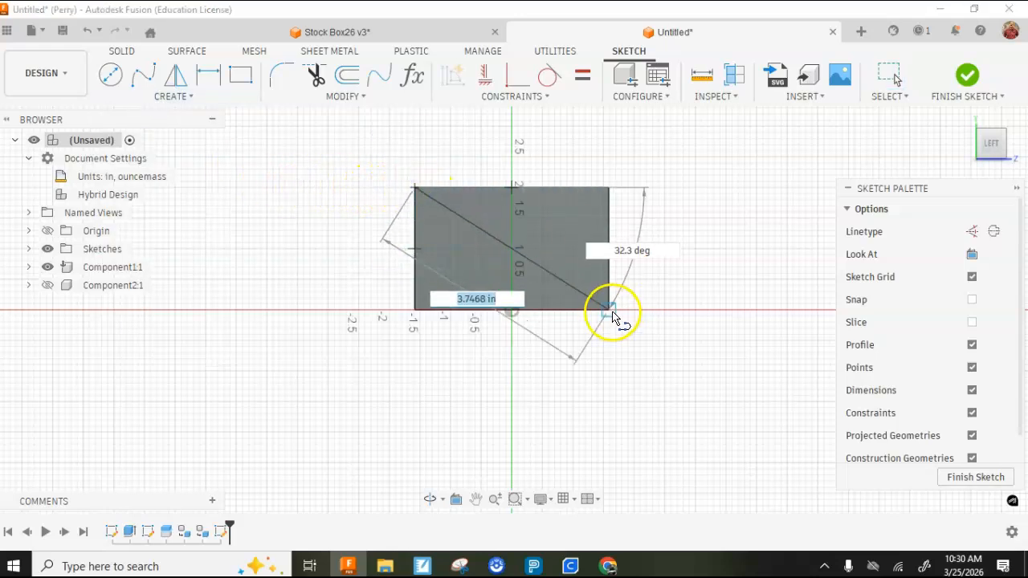
pyautogui.click(608, 309)
# Draw a 0.25 in diameter circle centred on the midpoint of the diagonal line
pyautogui.click(111, 75)
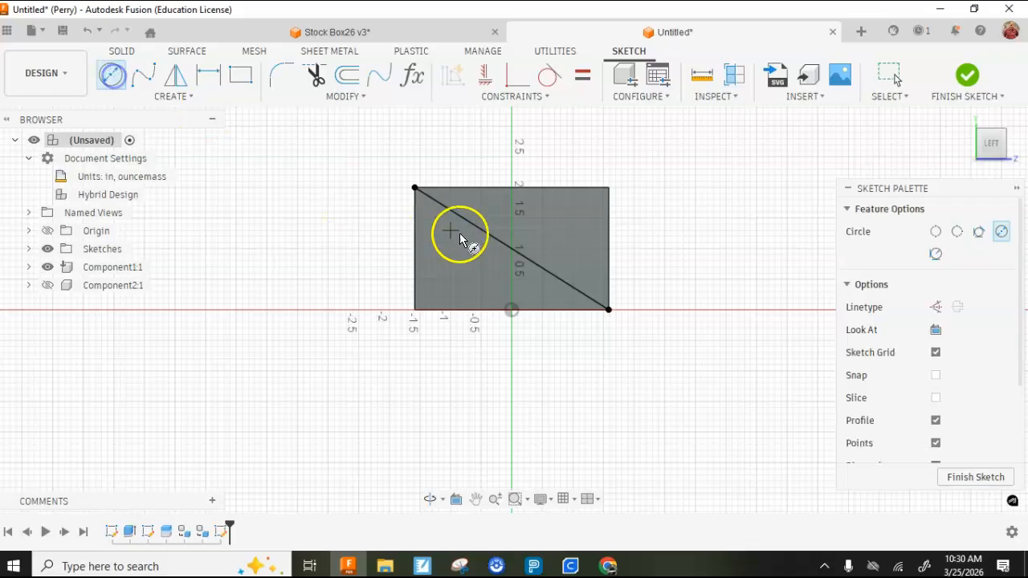
pyautogui.click(513, 254)
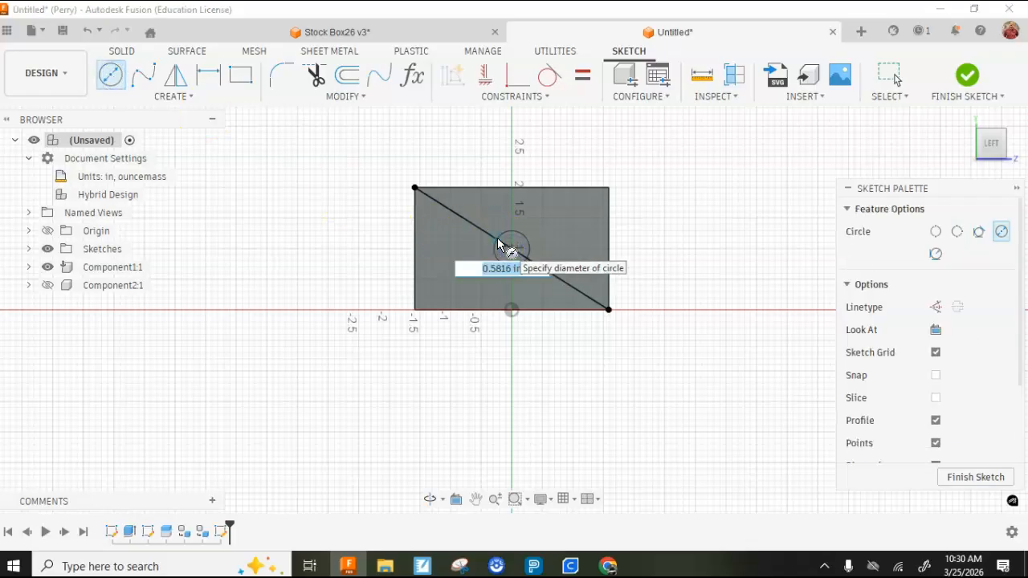
pyautogui.press('Return')
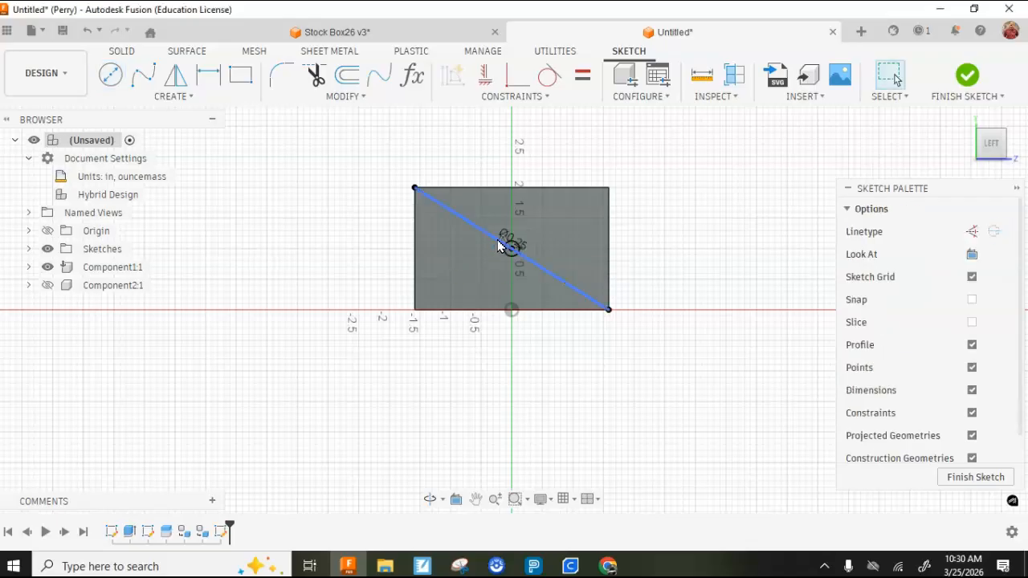
# Finish the sketch and extrude both halves of the circle 0.20 in into Component1 as a cut
pyautogui.click(967, 75)
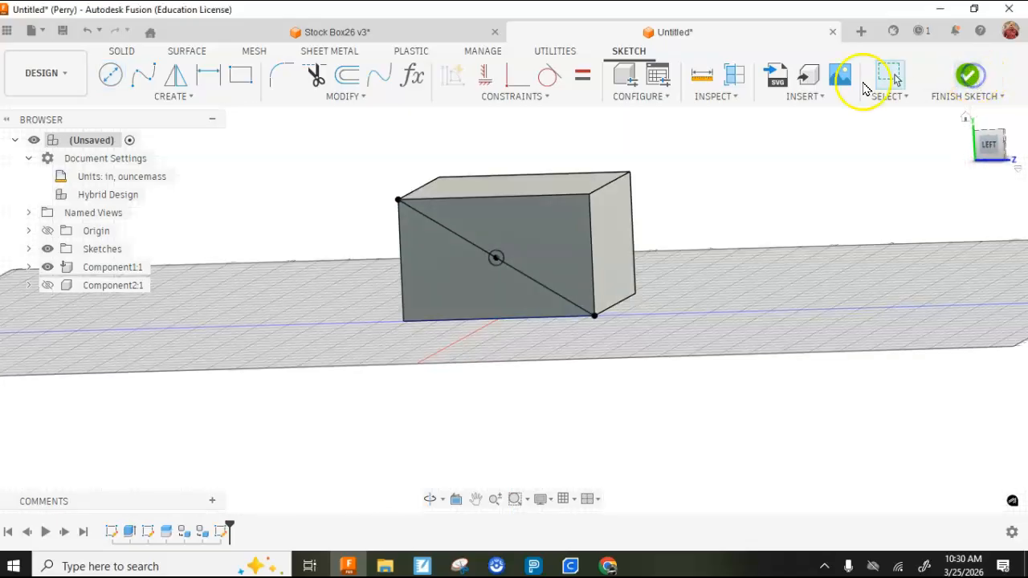
pyautogui.click(203, 74)
pyautogui.scroll(10, 573, 298)
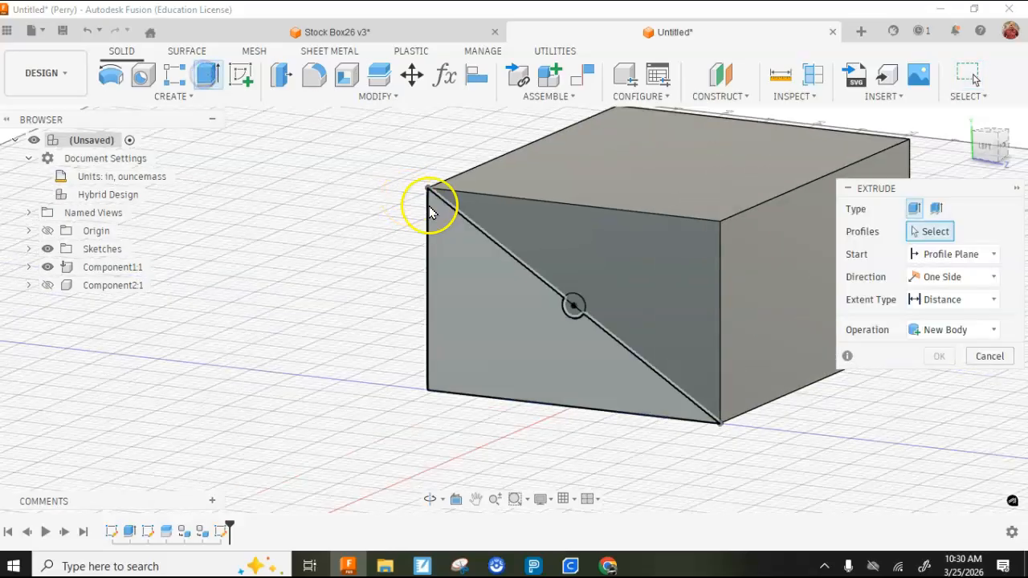
pyautogui.click(617, 361)
pyautogui.click(627, 349)
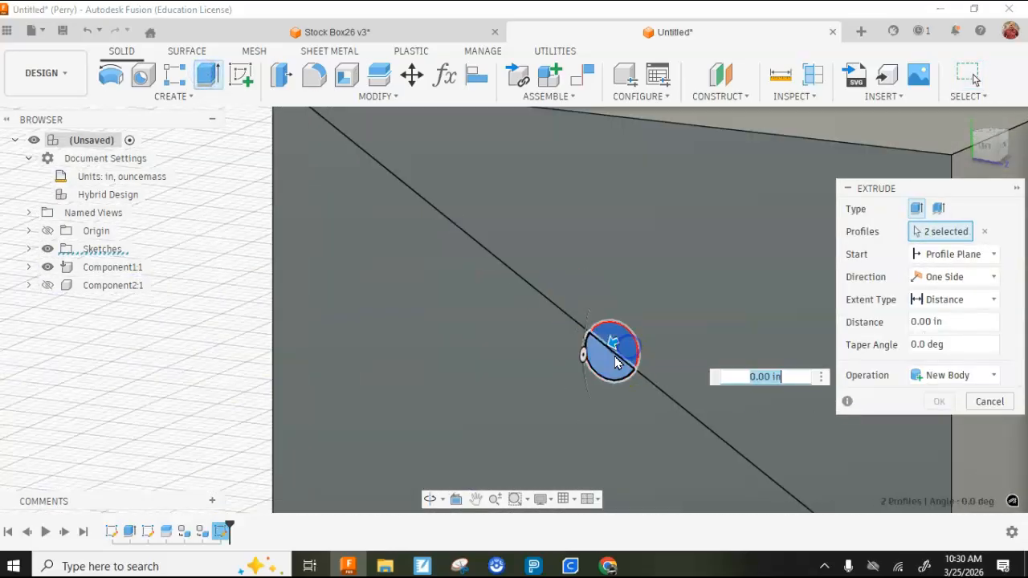
pyautogui.moveTo(615, 344); pyautogui.dragTo(640, 339)
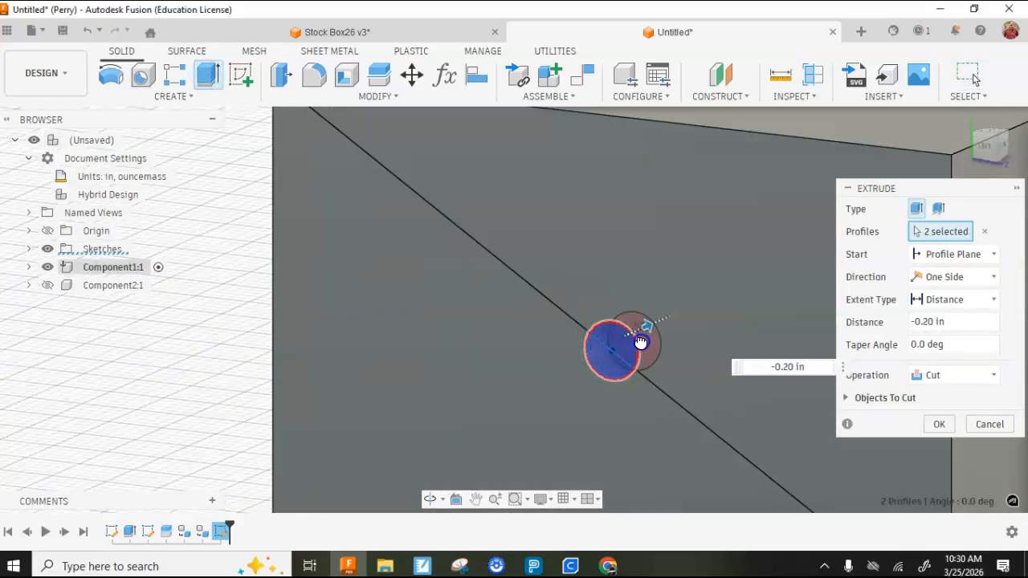
pyautogui.click(923, 425)
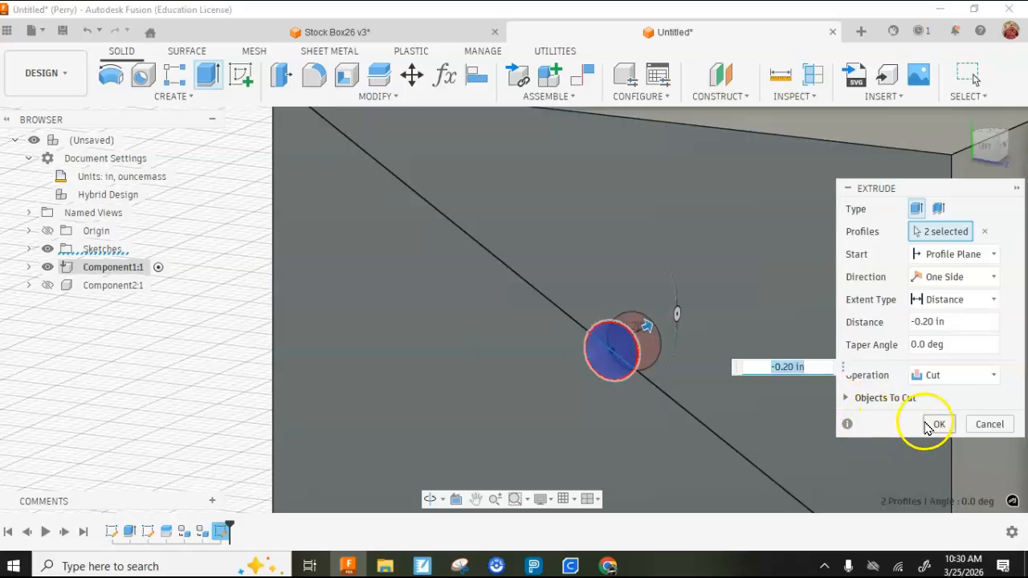
pyautogui.click(931, 425)
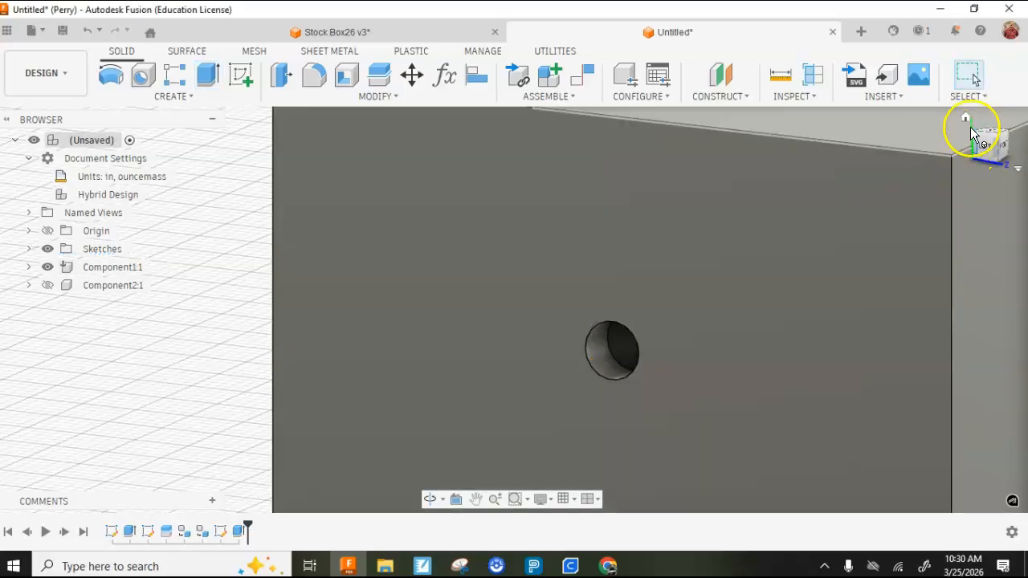
# Show Component2, hide Component1, and start a sketch on the split face with Component2 active
pyautogui.click(965, 118)
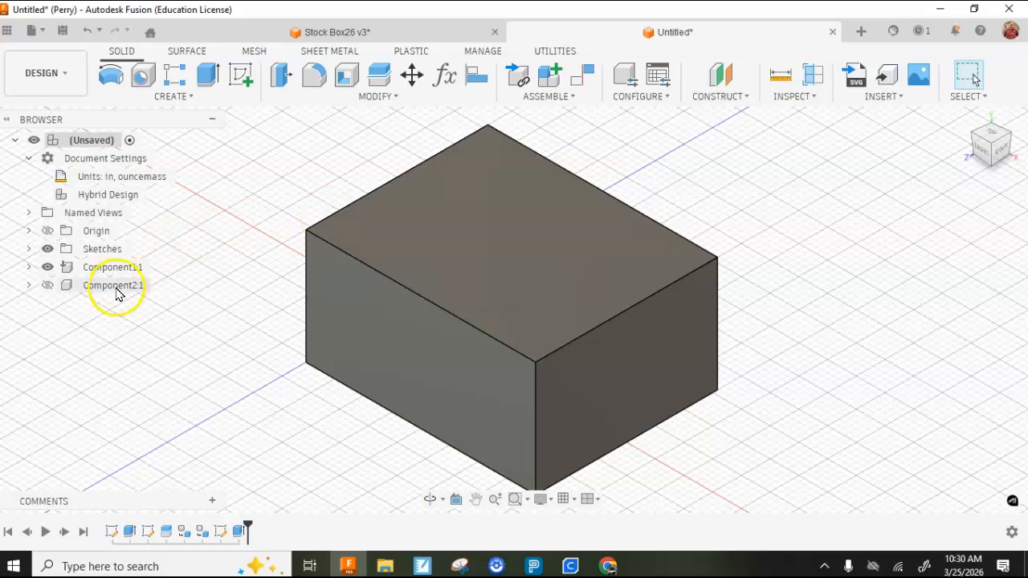
pyautogui.click(48, 285)
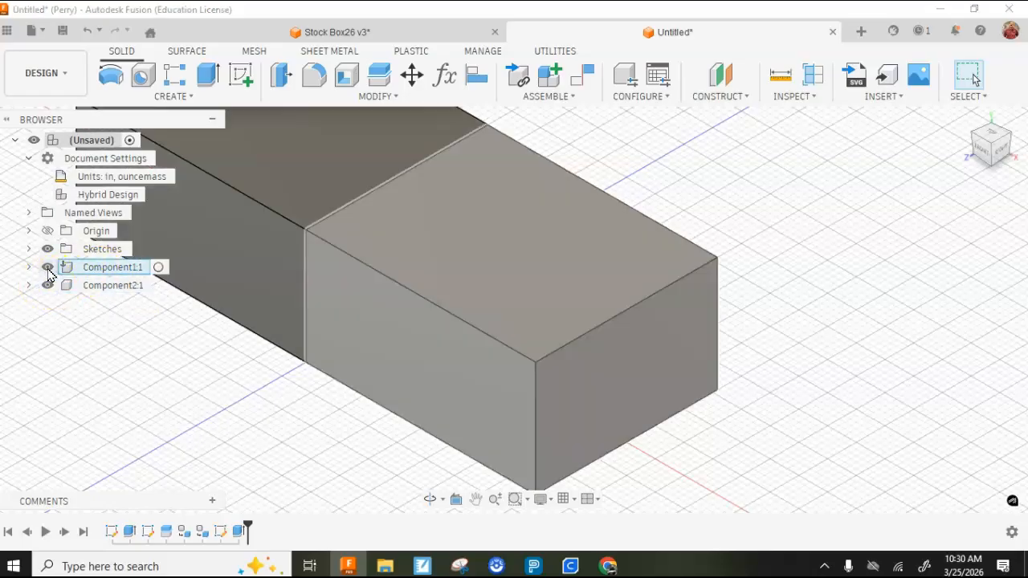
pyautogui.click(47, 267)
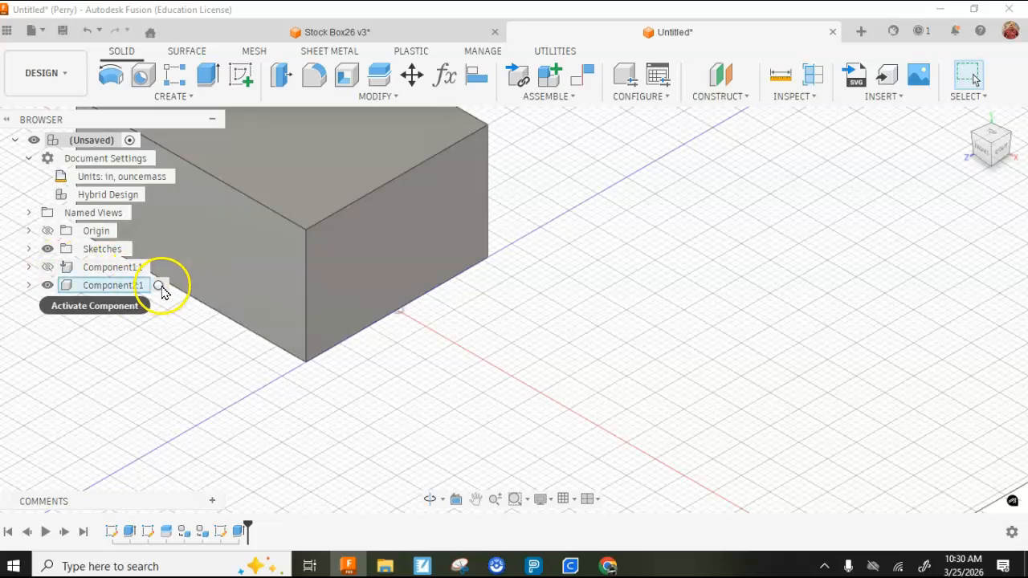
pyautogui.click(159, 286)
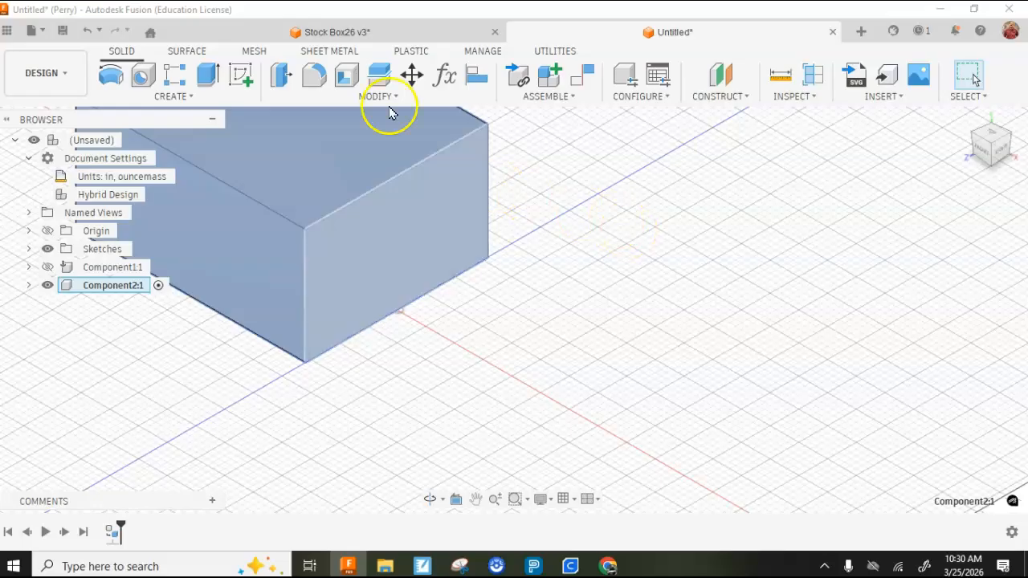
pyautogui.click(239, 74)
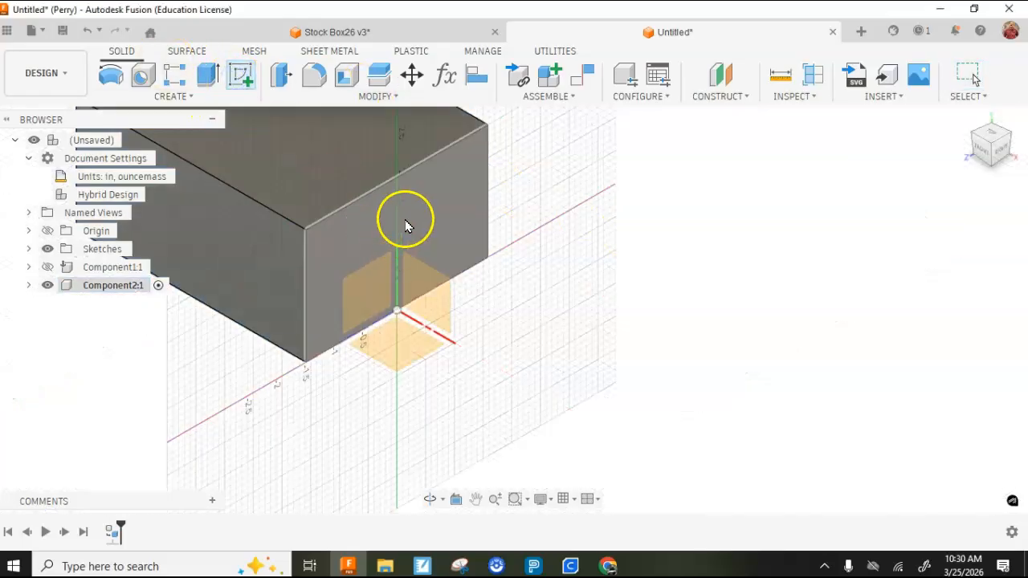
pyautogui.click(405, 221)
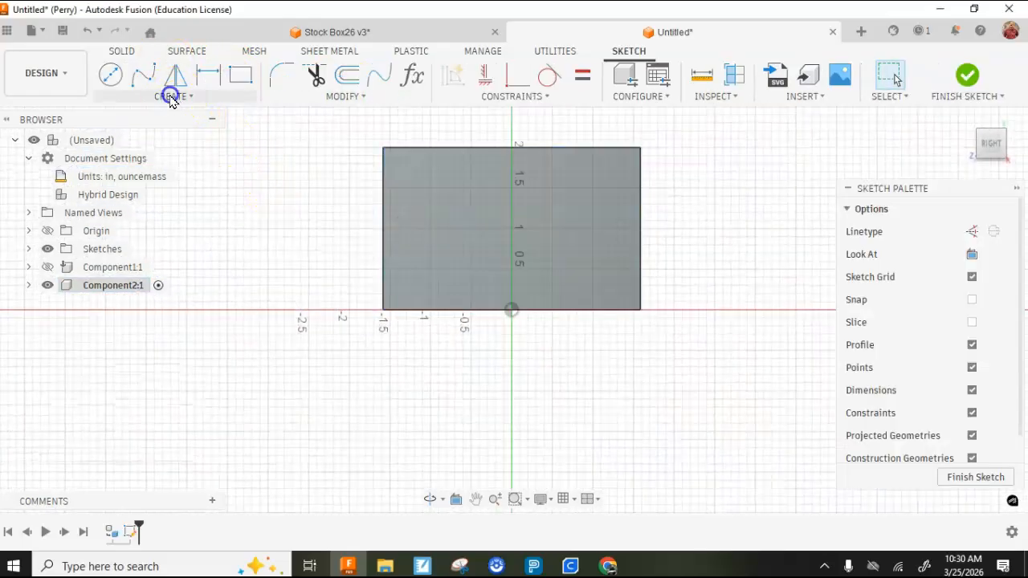
# Draw a diagonal line across Component2's split face from one upper corner to the opposite lower corner
pyautogui.click(170, 98)
pyautogui.click(117, 108)
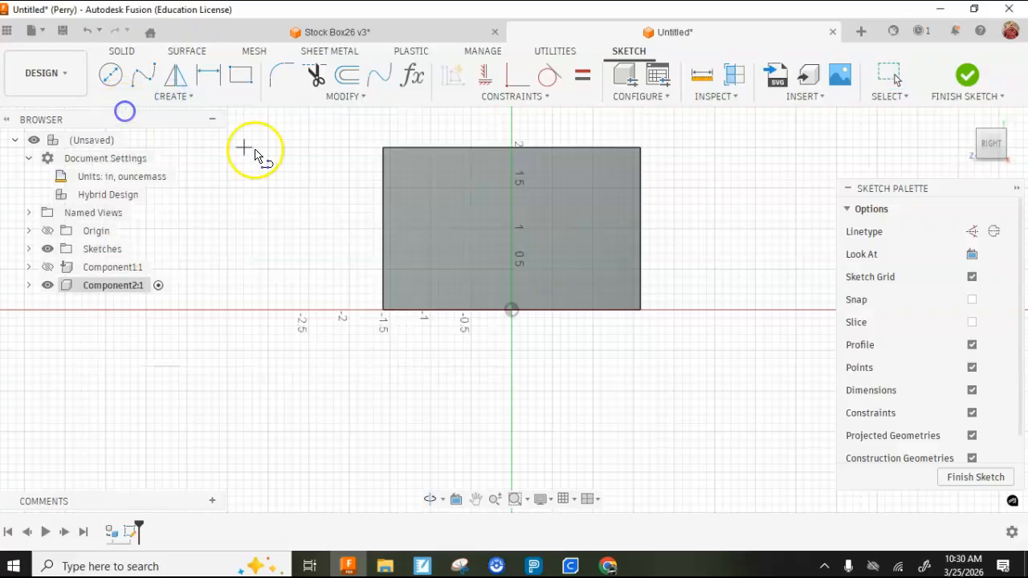
pyautogui.click(383, 149)
pyautogui.click(639, 308)
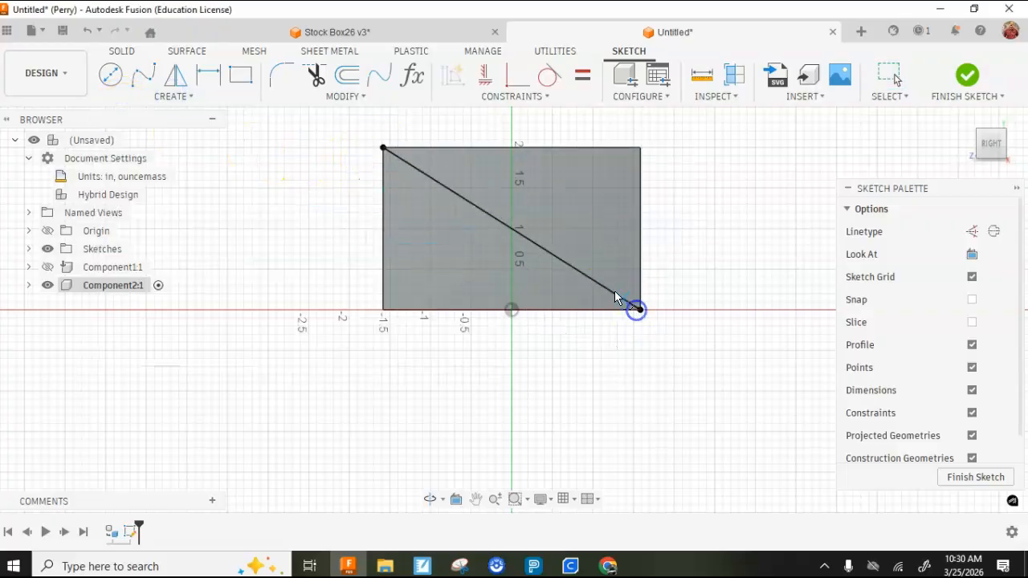
# Draw a 0.24 in diameter circle centred on the midpoint of the diagonal on Component2's split face
pyautogui.click(110, 75)
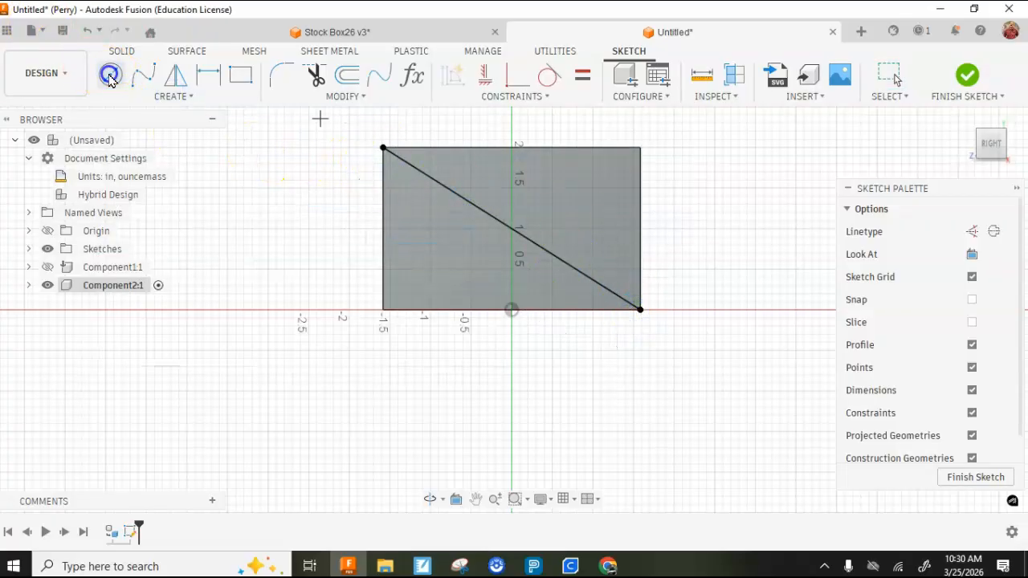
pyautogui.click(515, 232)
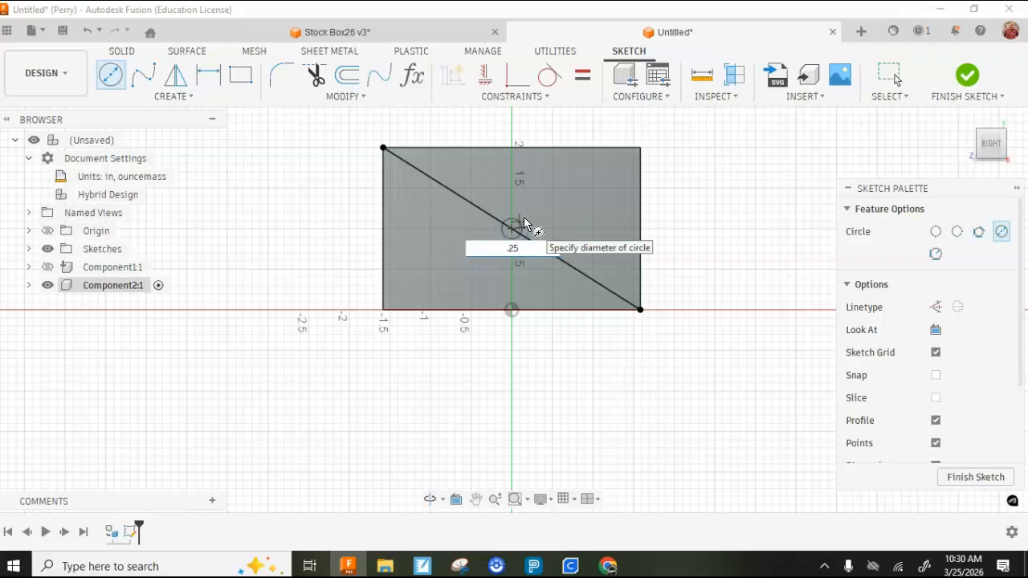
pyautogui.write('.24')
pyautogui.press('Return')
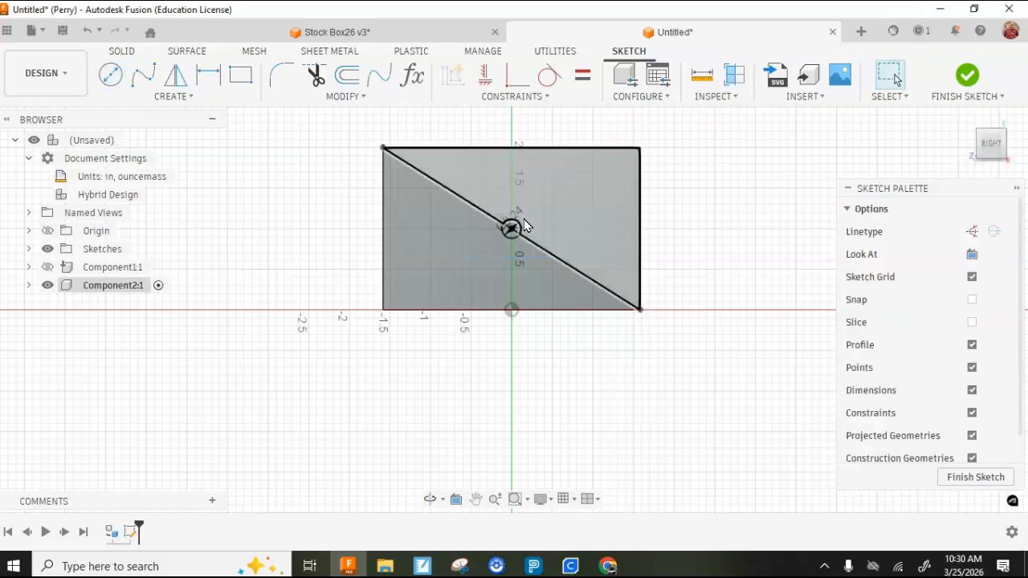
# Finish the sketch and extrude both circle halves 0.20 in outward as a peg joined to Component2
pyautogui.click(967, 75)
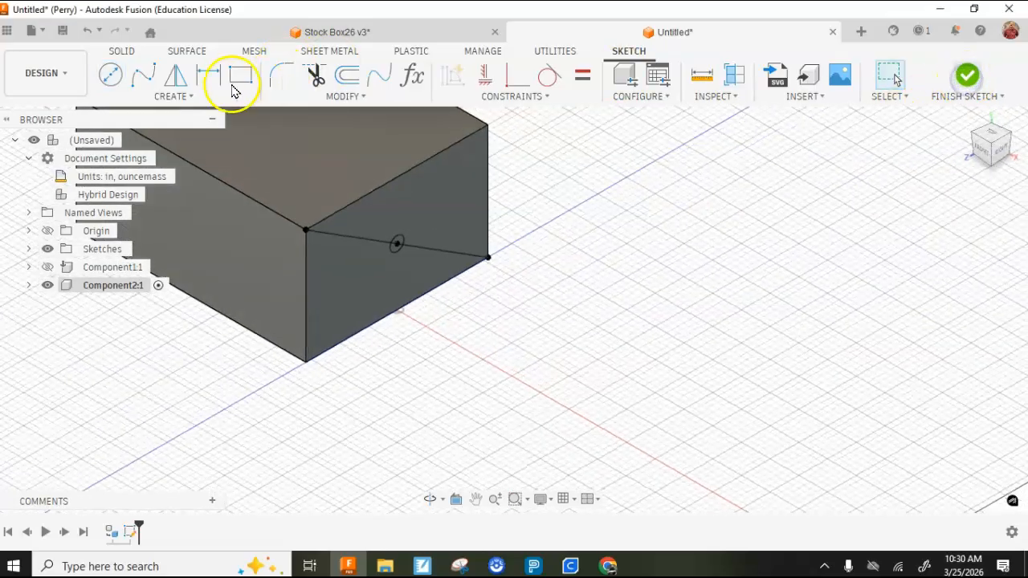
pyautogui.click(207, 74)
pyautogui.scroll(3, 394, 251)
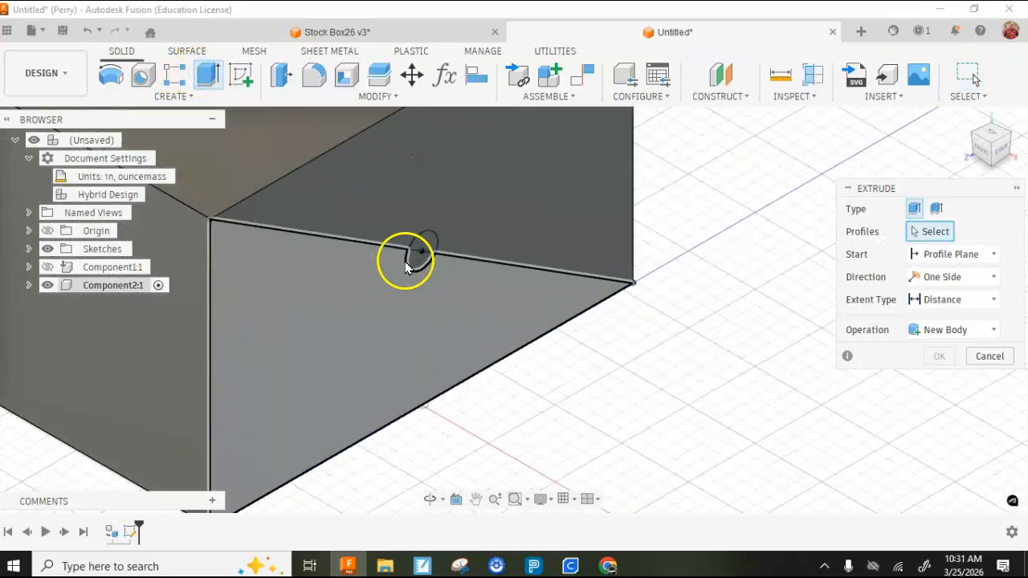
pyautogui.click(419, 246)
pyautogui.click(422, 257)
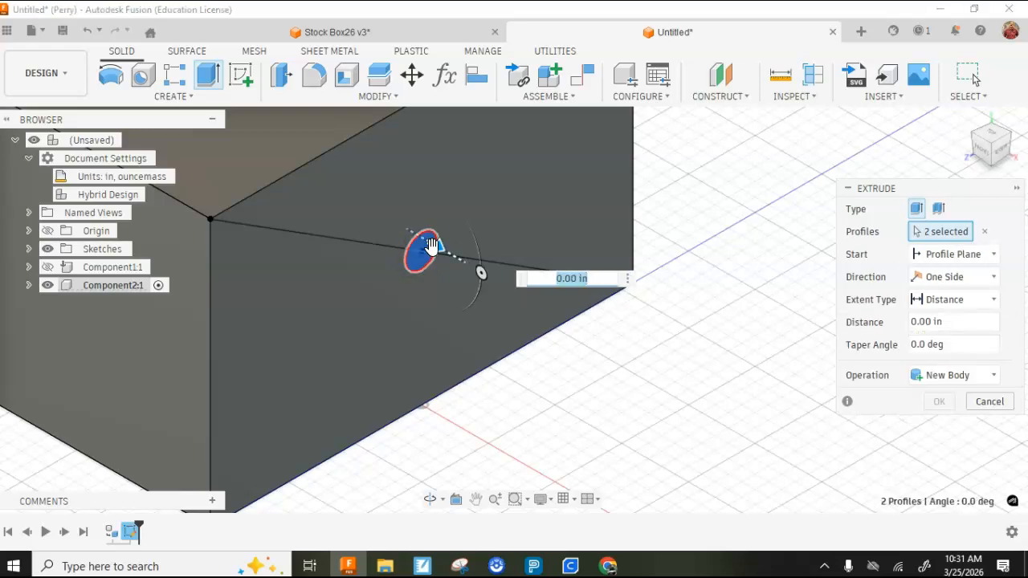
pyautogui.moveTo(433, 245); pyautogui.dragTo(455, 267)
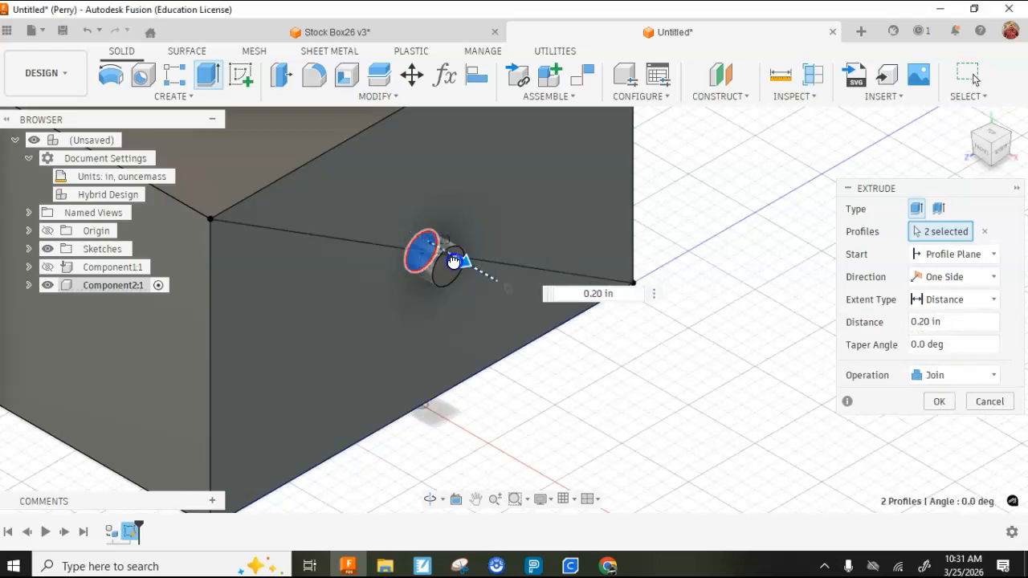
pyautogui.click(939, 403)
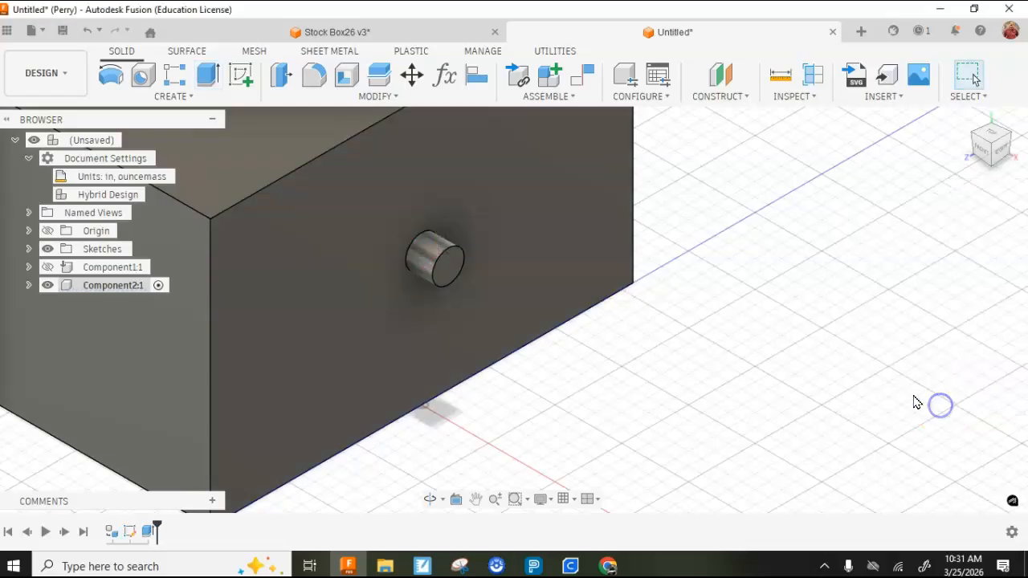
# Show Component1 with the top-level assembly active, and pull Component2 away from it to expose the peg
pyautogui.scroll(-3, 613, 366)
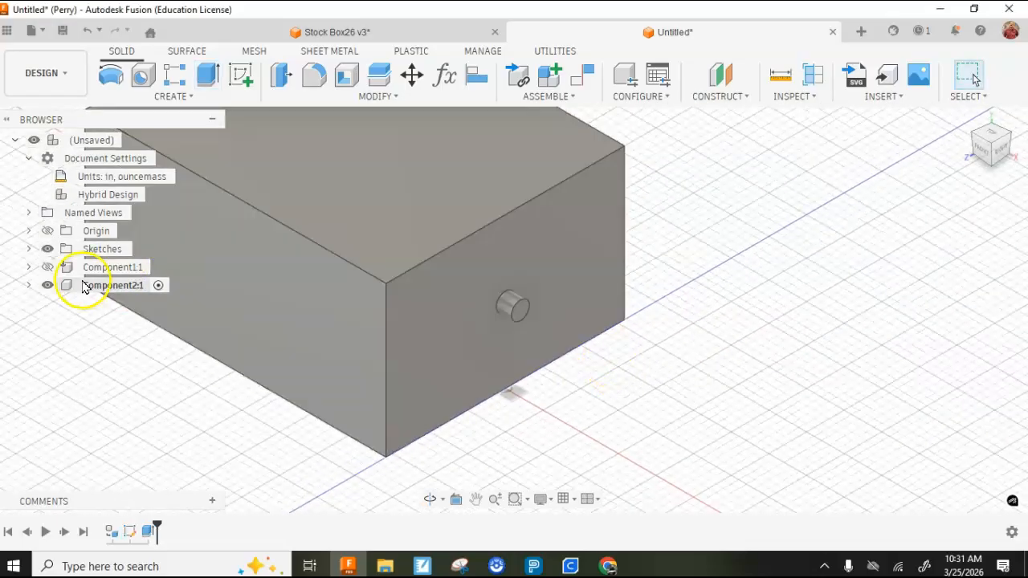
pyautogui.click(47, 267)
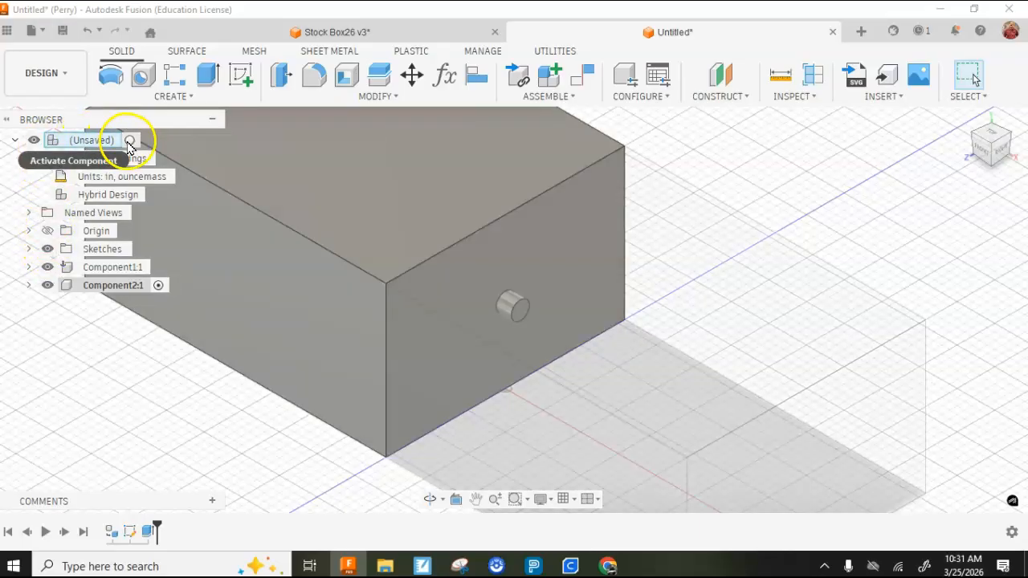
pyautogui.click(129, 141)
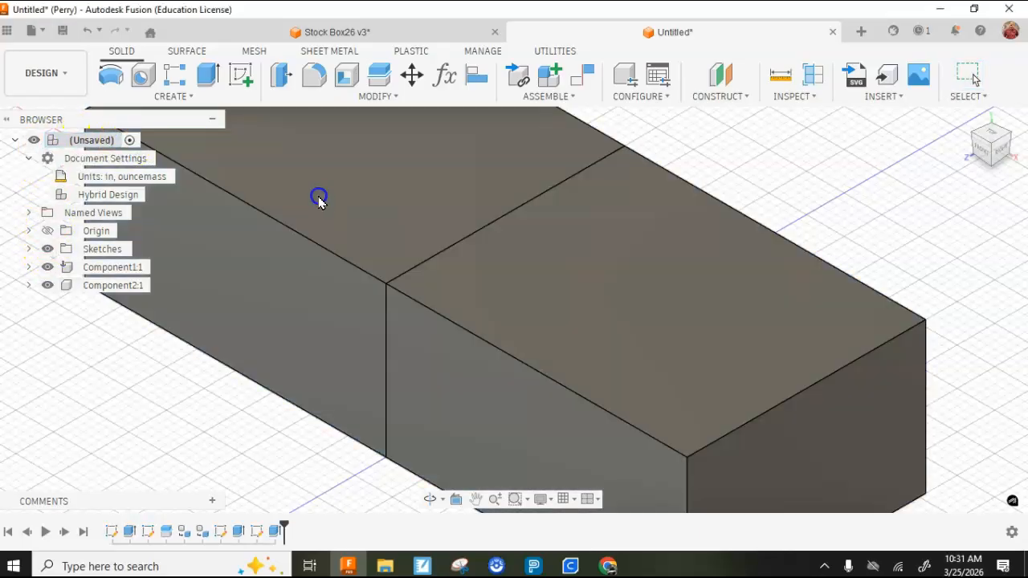
pyautogui.moveTo(265, 168); pyautogui.dragTo(178, 129)
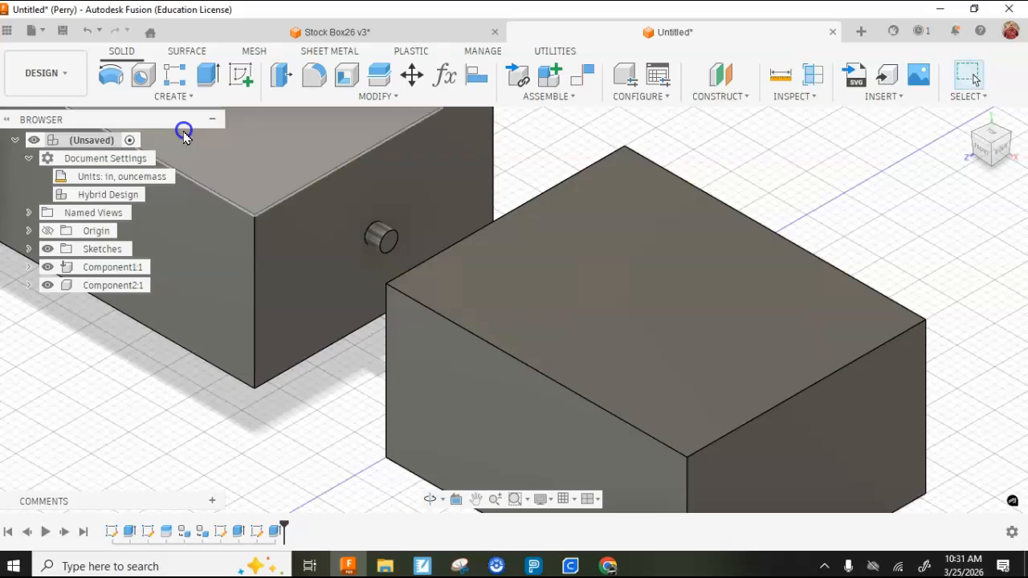
# Examine the peg on Component2 and the gap between the two separated blocks
pyautogui.click(981, 152)
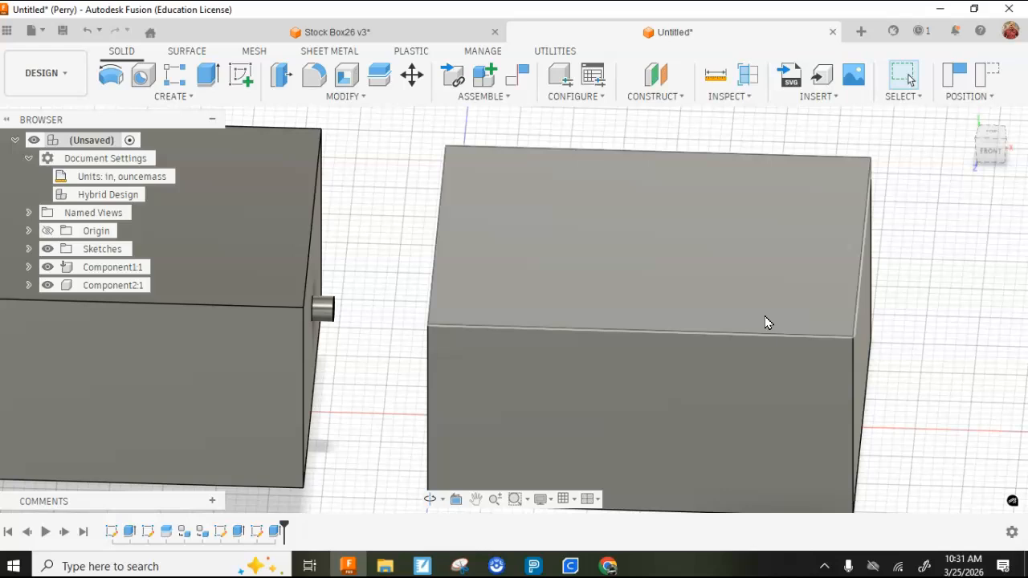
pyautogui.scroll(5, 367, 328)
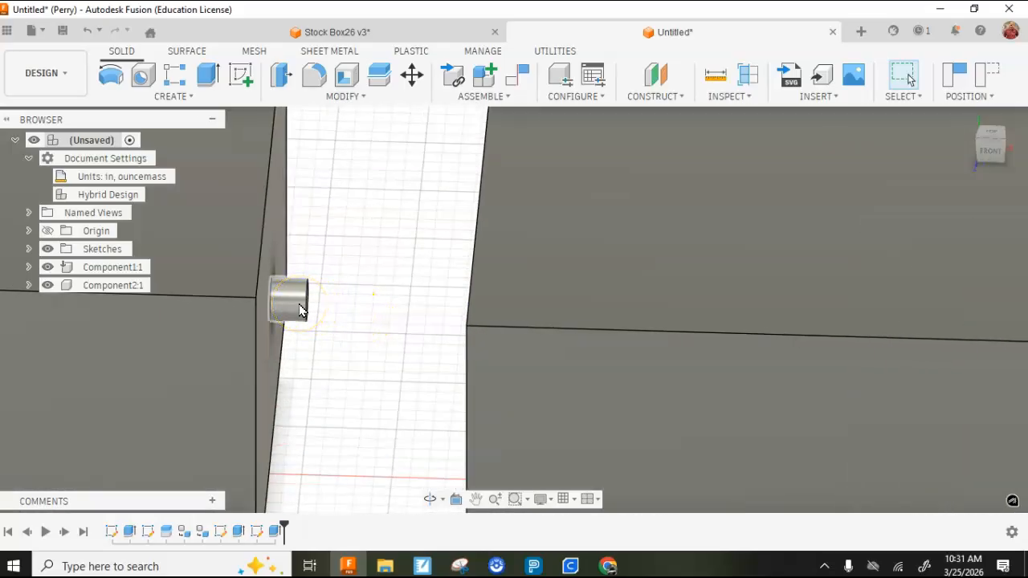
pyautogui.scroll(-3, 299, 311)
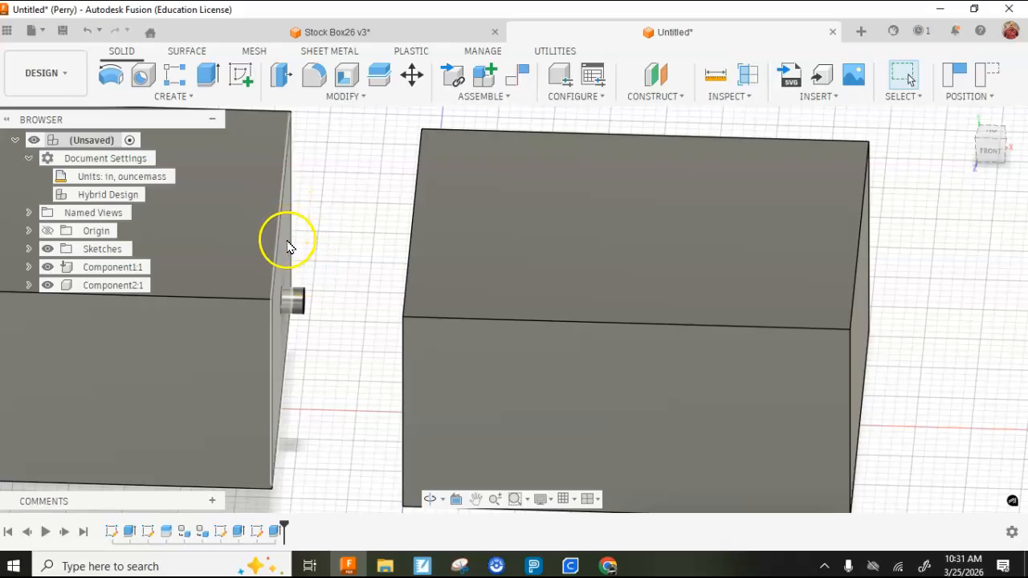
pyautogui.scroll(5, 287, 245)
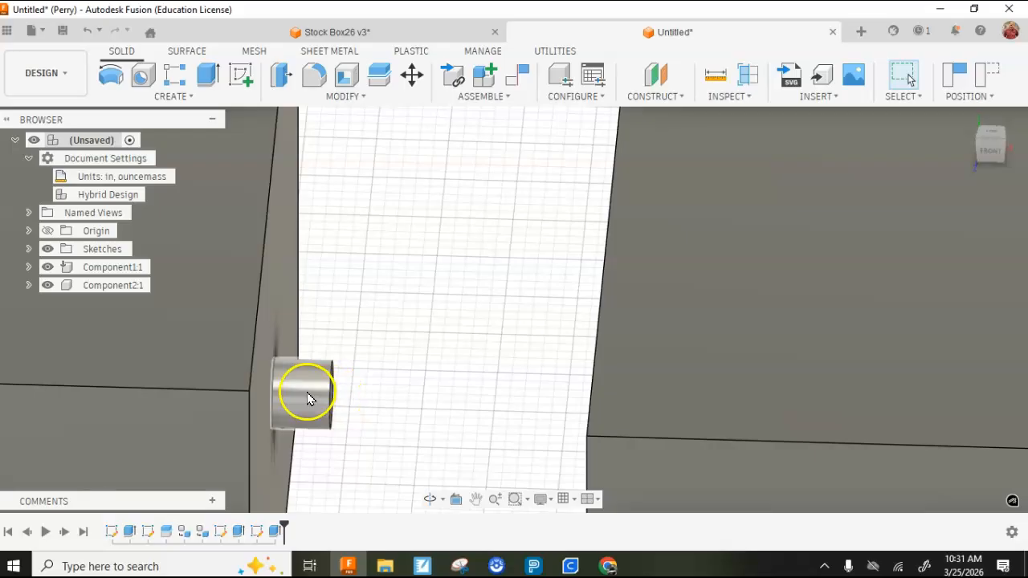
pyautogui.scroll(-5, 862, 348)
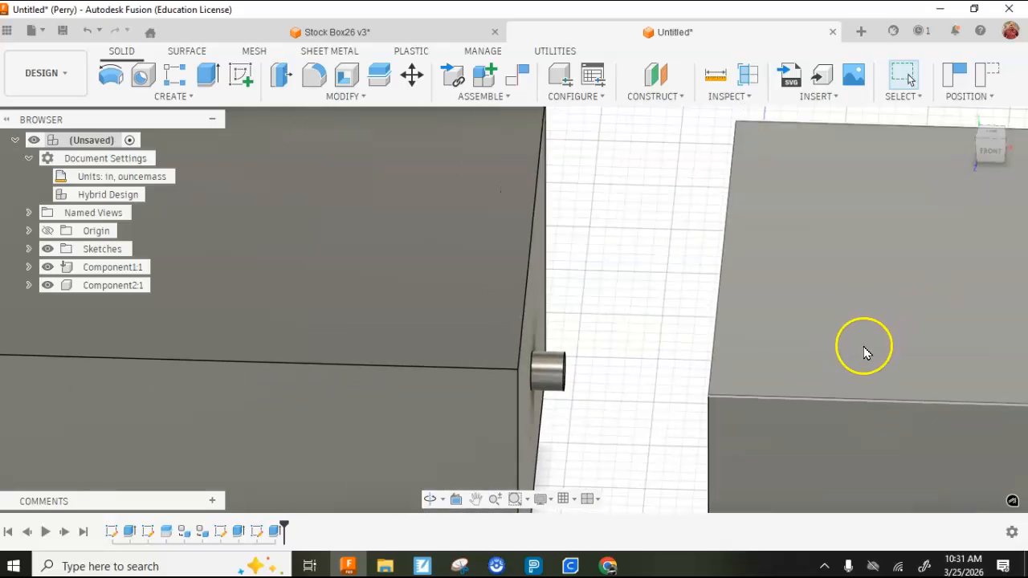